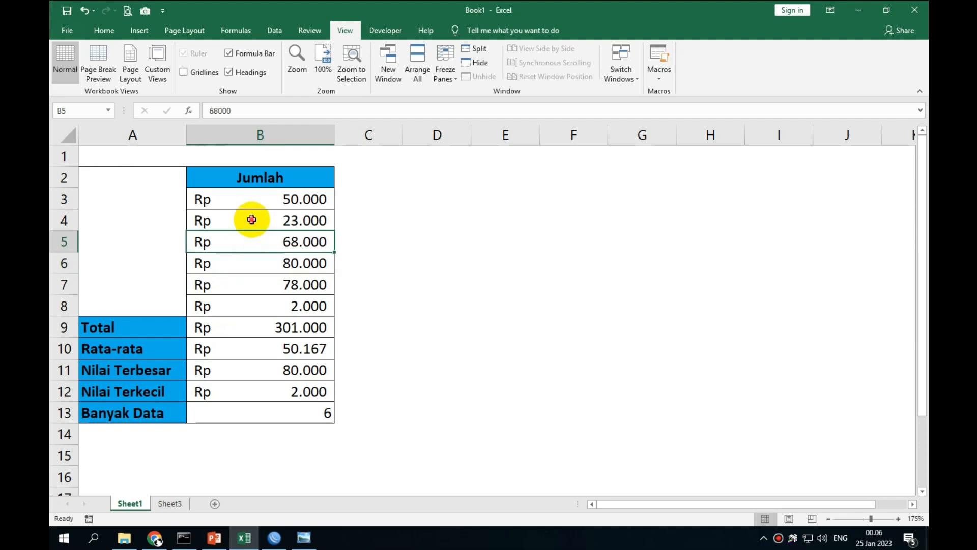
Step: Examine the formulas for Total, Rata-rata, Nilai Terbesar, Nilai Terkecil and Banyak Data against the Jumlah values in Sheet1
click(253, 219)
click(253, 199)
click(288, 413)
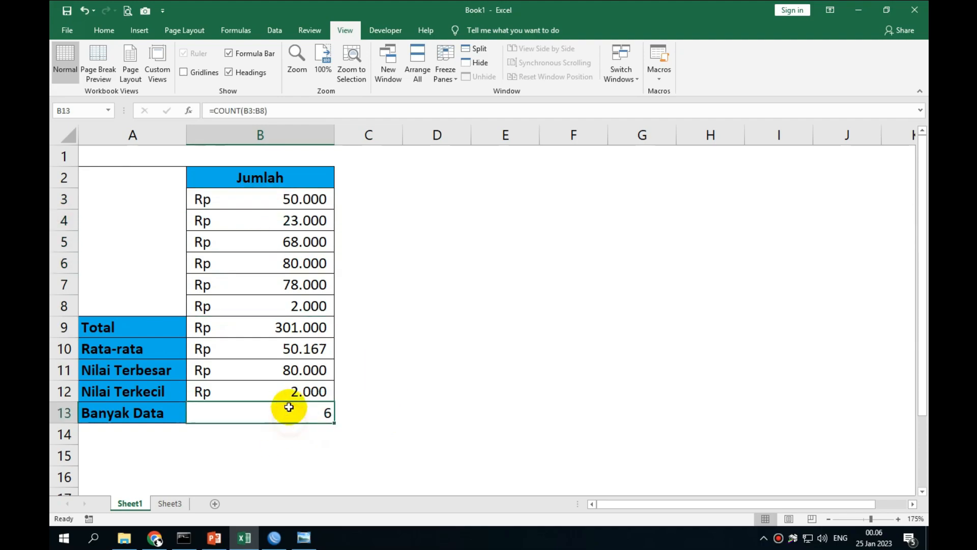
click(290, 392)
click(310, 304)
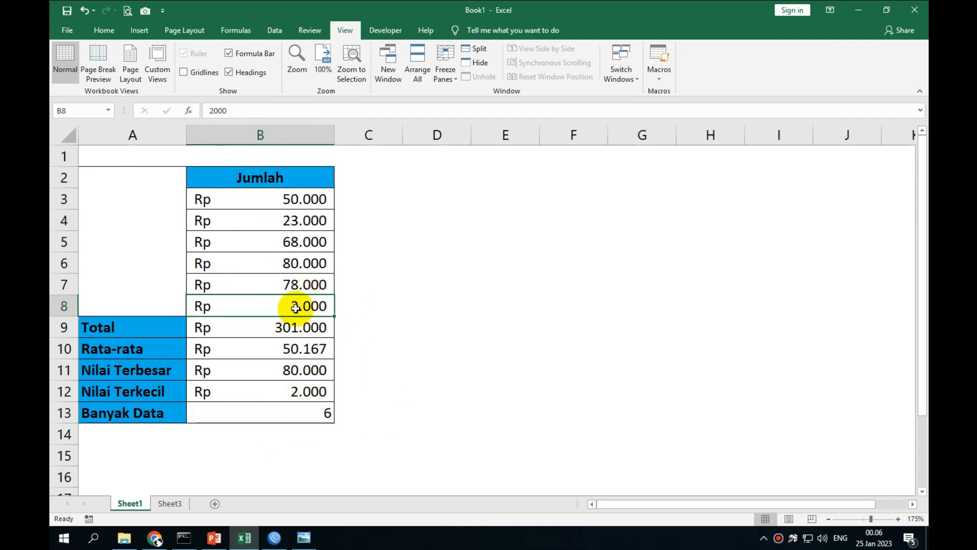
click(255, 371)
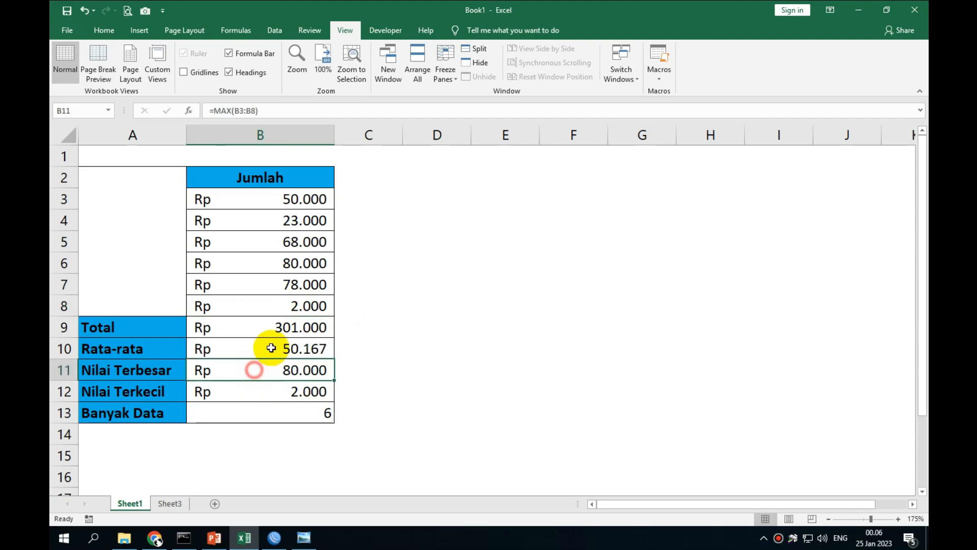
click(307, 263)
click(288, 350)
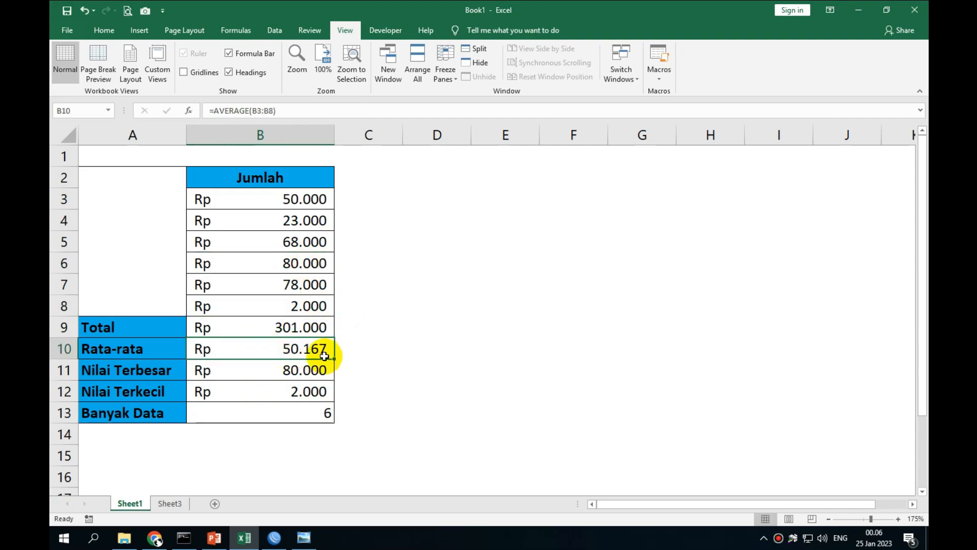
click(262, 331)
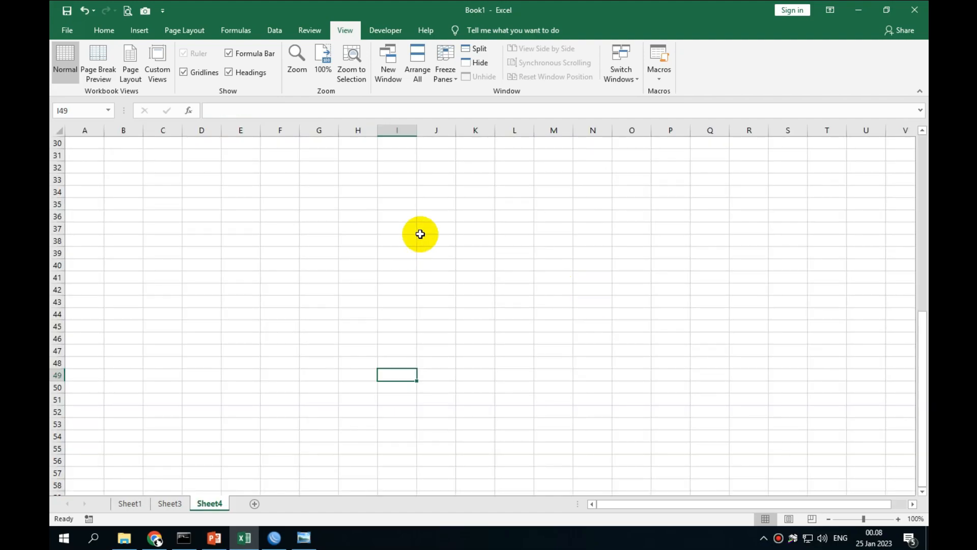
scroll(272, 405, up, 6)
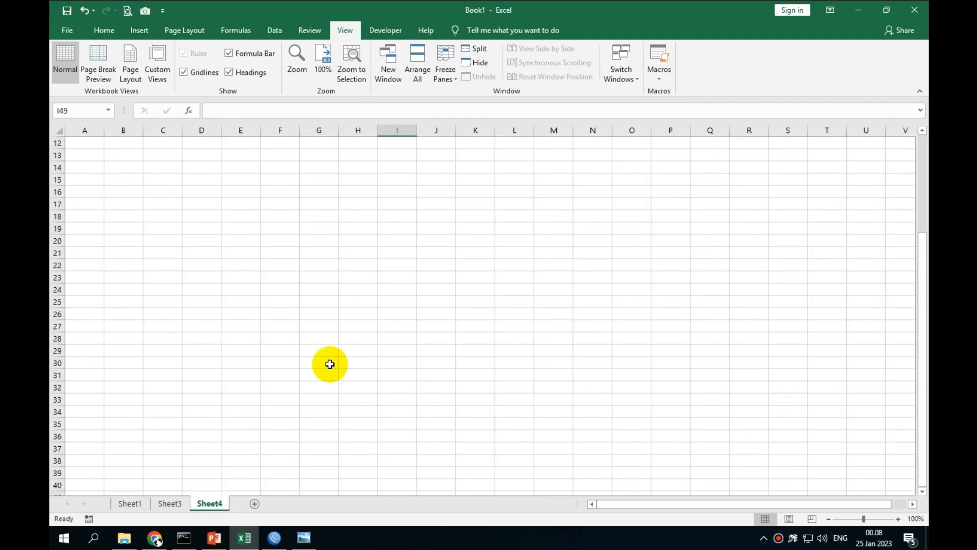
click(129, 503)
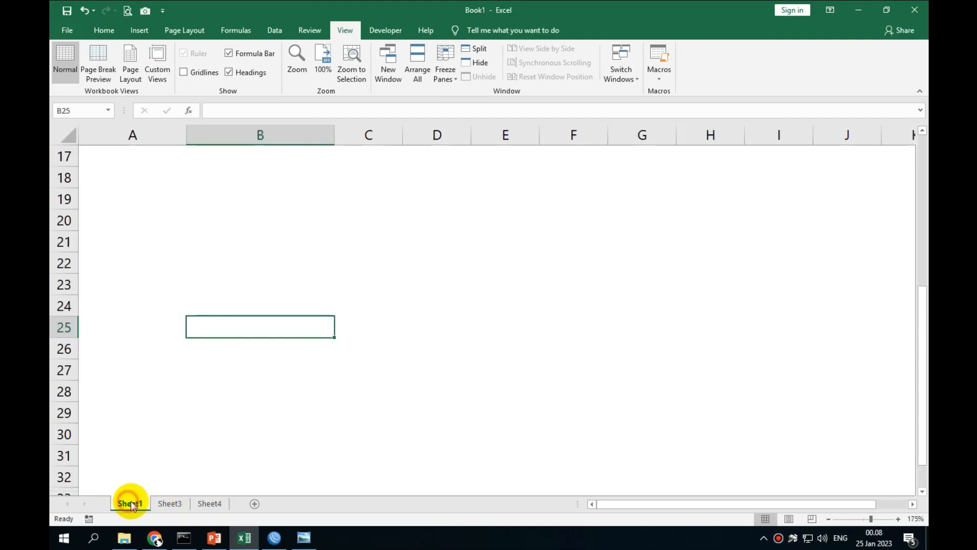
click(209, 503)
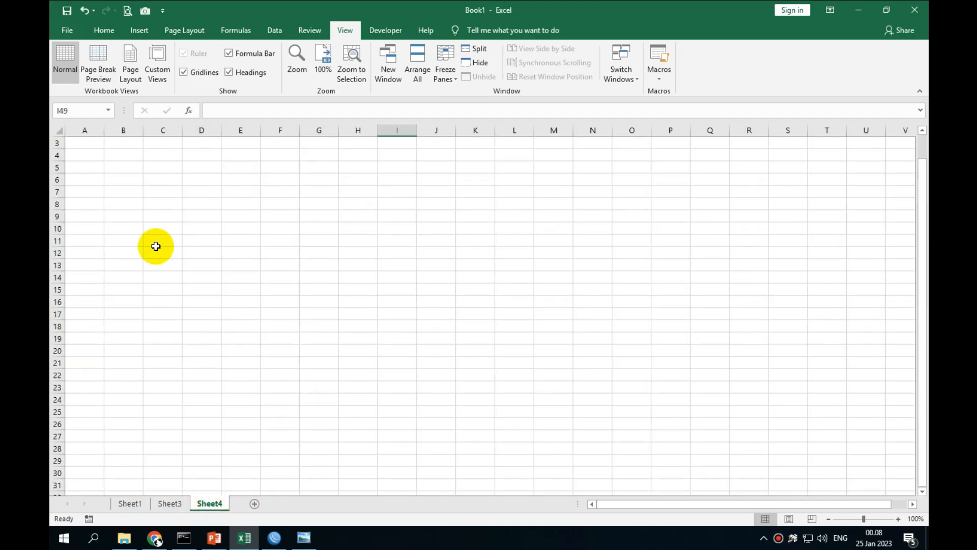
scroll(184, 356, up, 4)
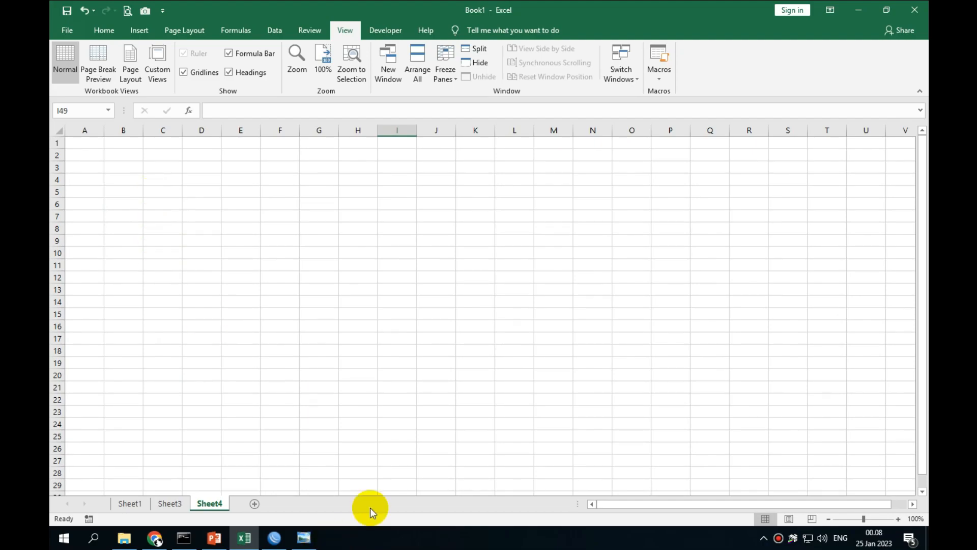
Step: Switch to Windows Photo Viewer and examine the sample cooperative sales table's title, column headings, item rows and summary rows
click(304, 538)
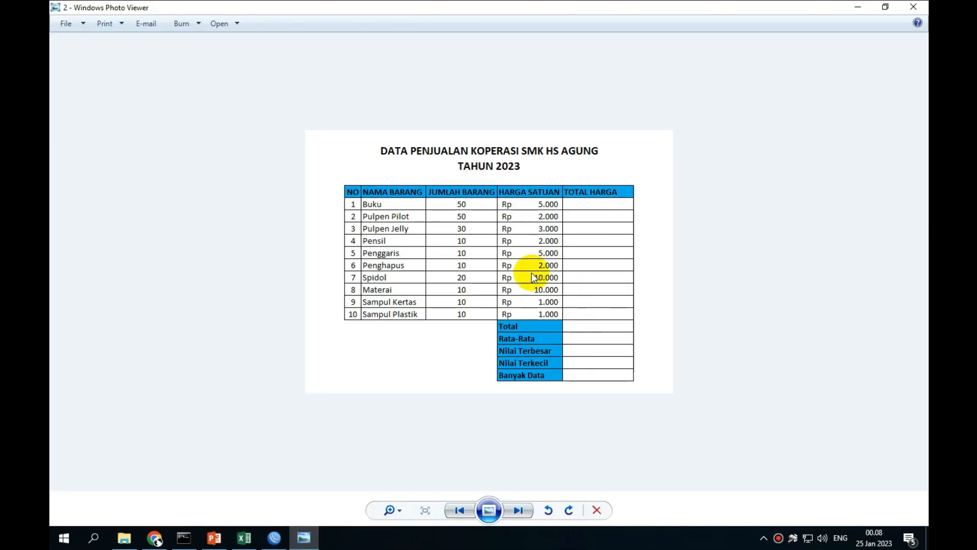
scroll(530, 288, up, 2)
scroll(530, 288, down, 1)
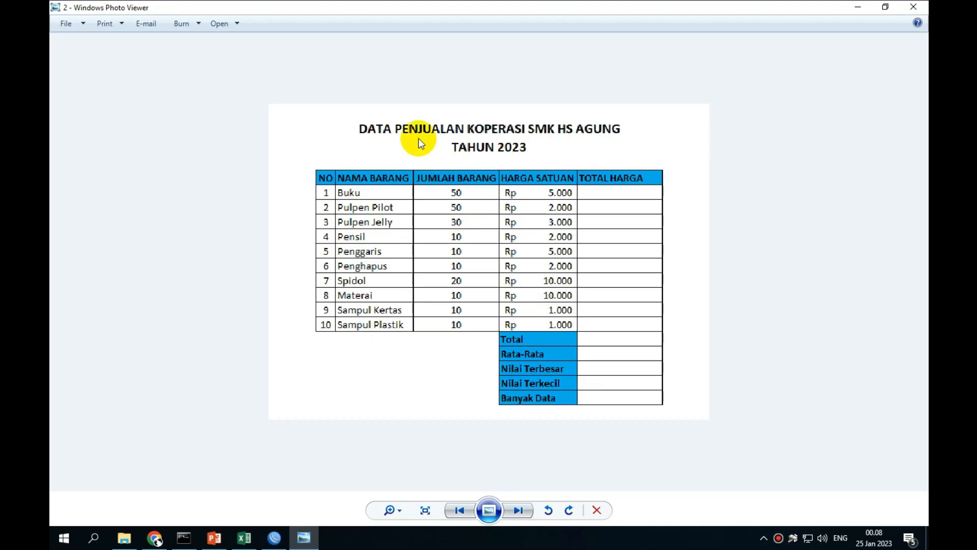
scroll(541, 233, down, 1)
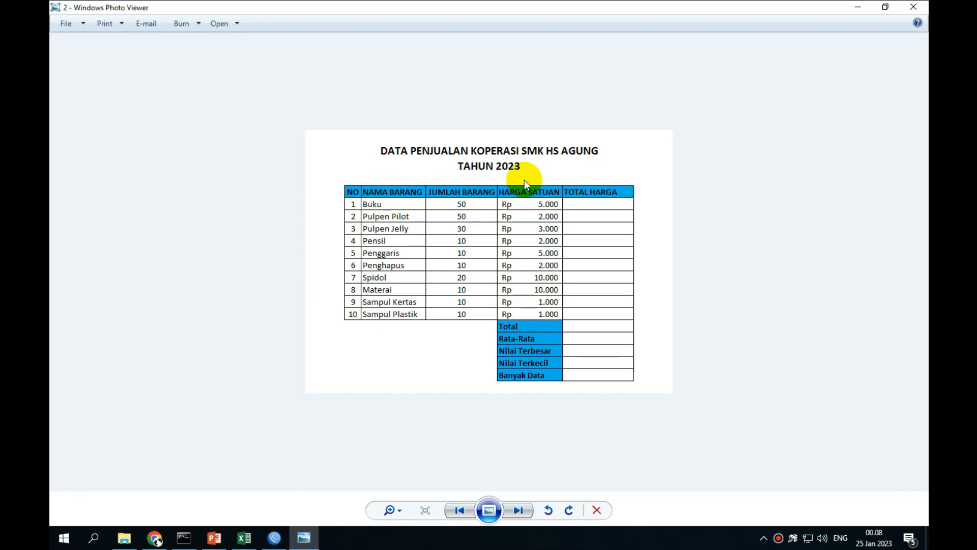
Step: Switch back to Excel and enter the title DATA PENJUALAN KOPERASI SMK HS AGUNG in cell A1 of Sheet4
click(244, 538)
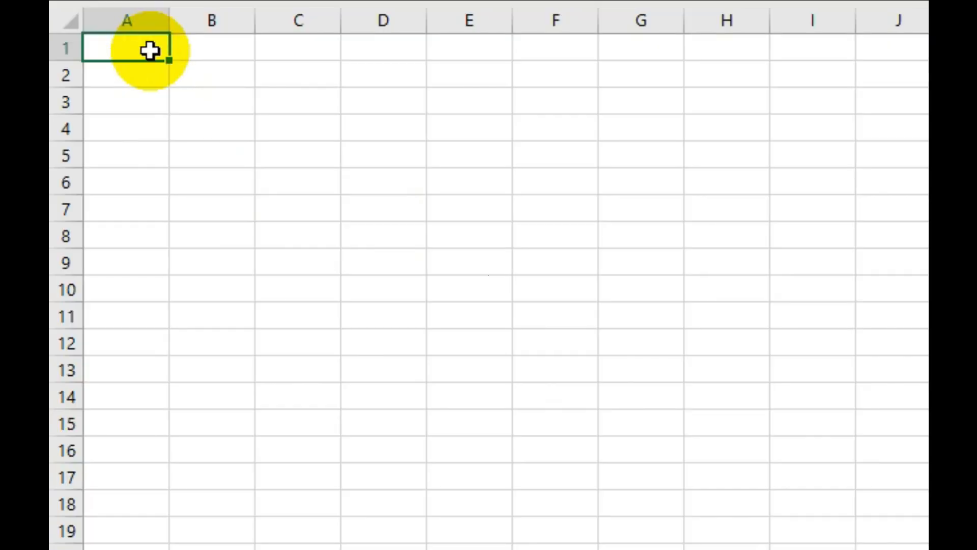
text(DATA)
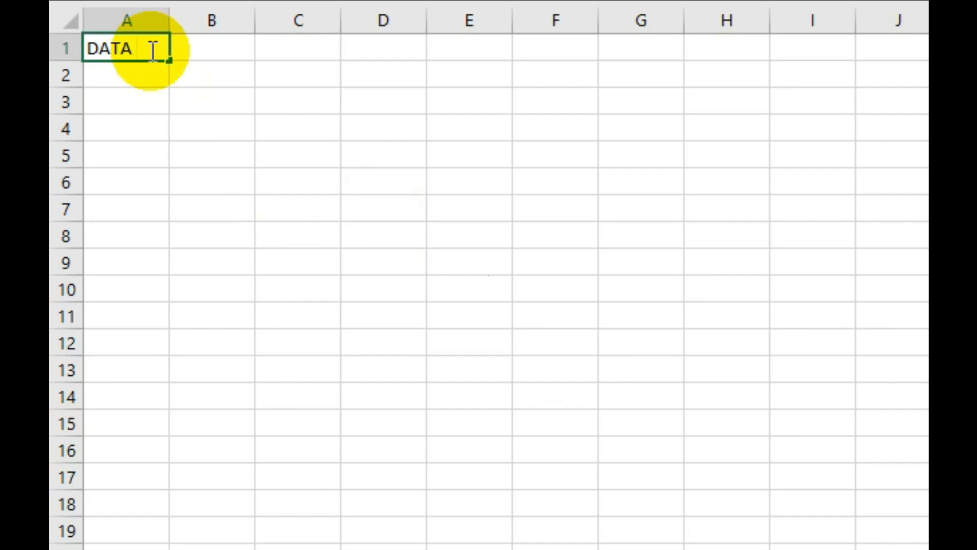
text( PENJUALAN)
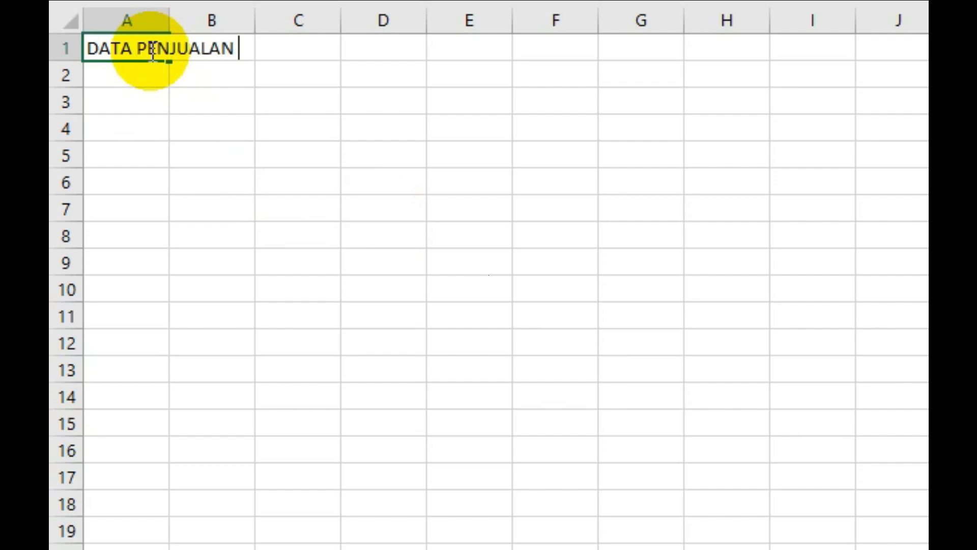
text( KOPERASI)
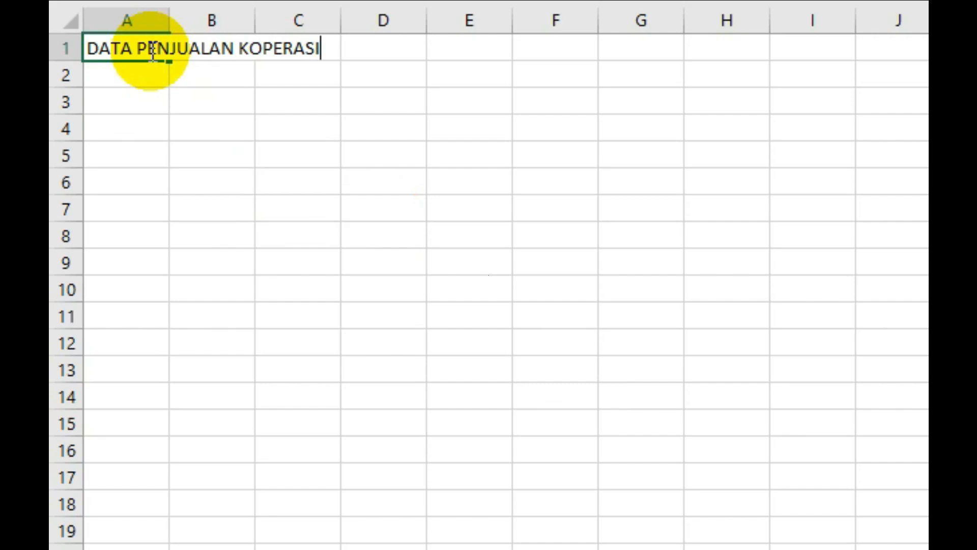
text( SMK HS AGUNG)
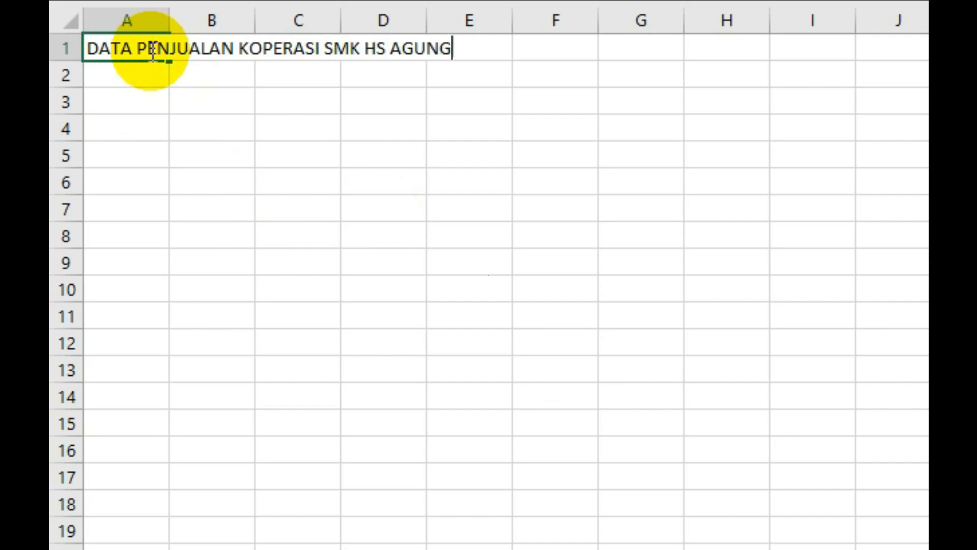
key(Return)
Step: Enter the second title line TAHUN 2023 in cell A2, leaving row 3 blank below it
text(T)
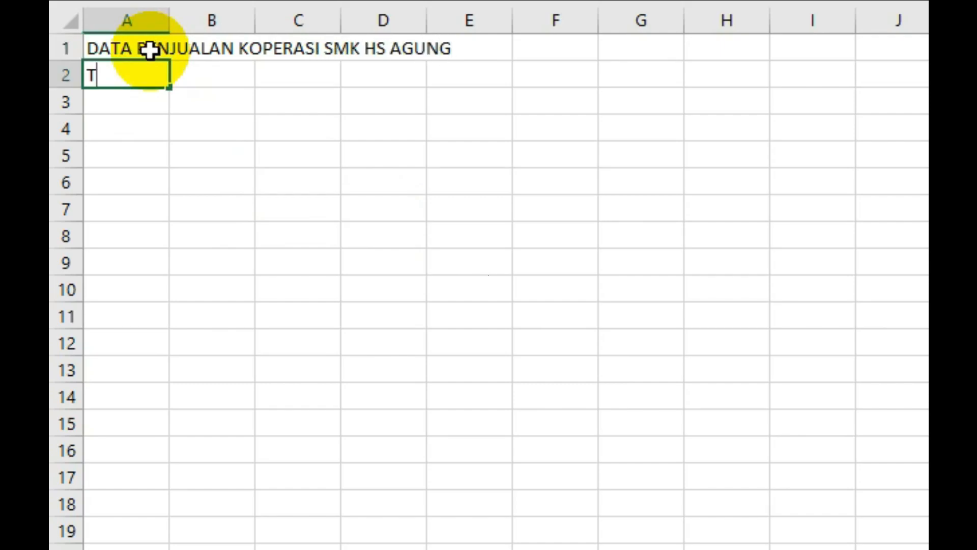
text(AHUN 20)
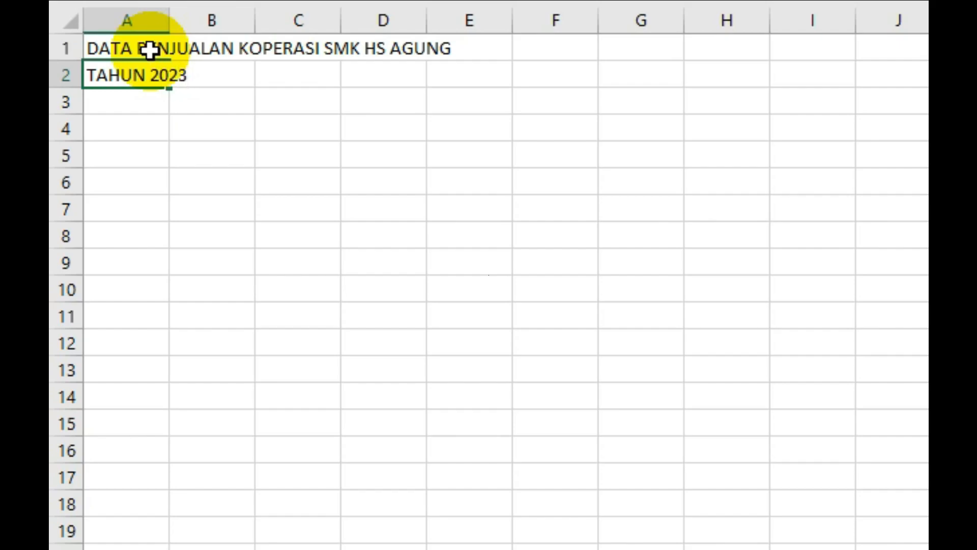
text(23)
key(Return)
key(Return)
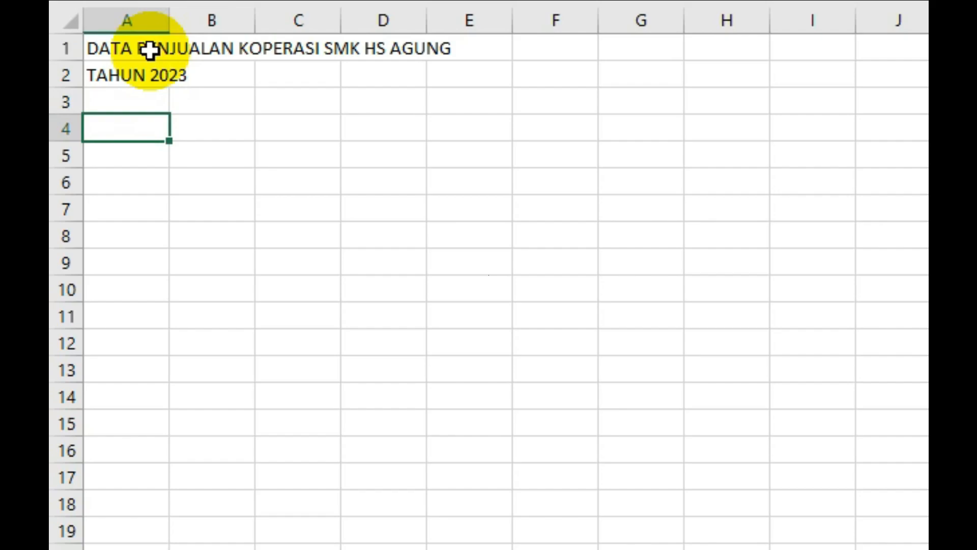
Step: Enter the table headings NO, NAMA BARANG and JUMLAH BARANG in cells A4 to C4
text(NO)
key(Tab)
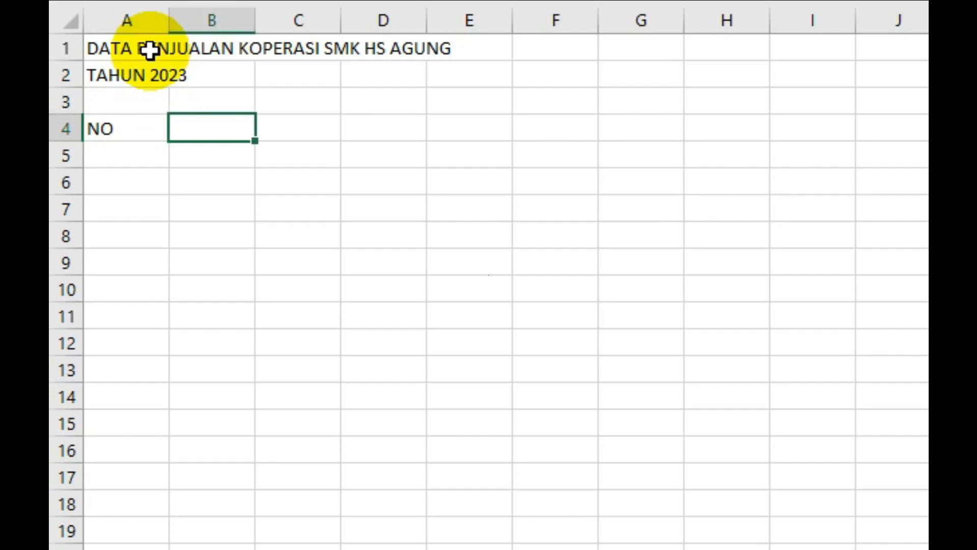
text(NAMA BARANG)
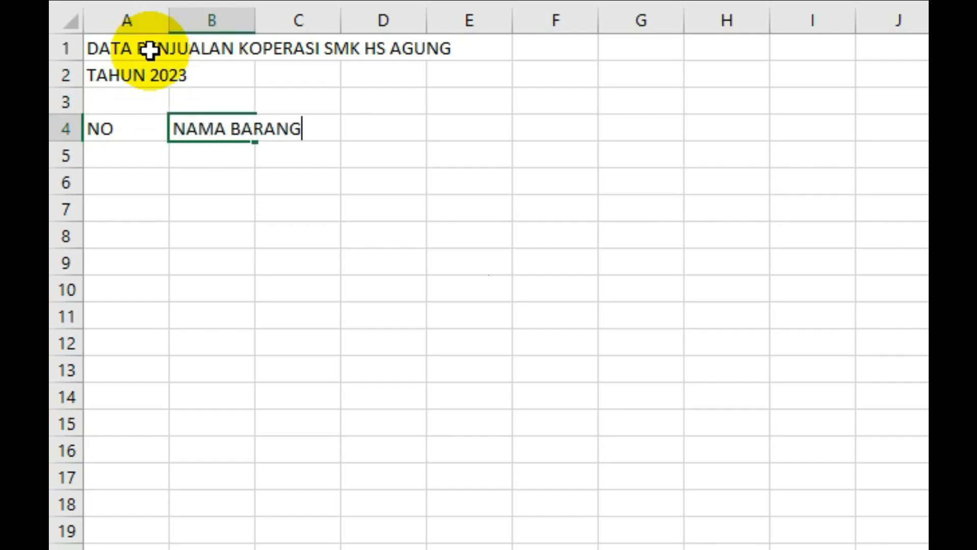
key(Tab)
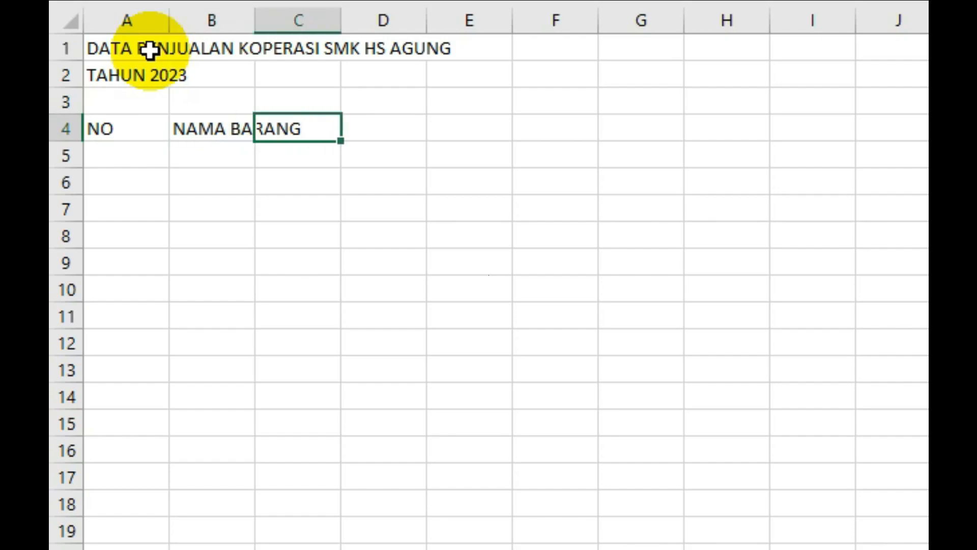
text(JUMLAH)
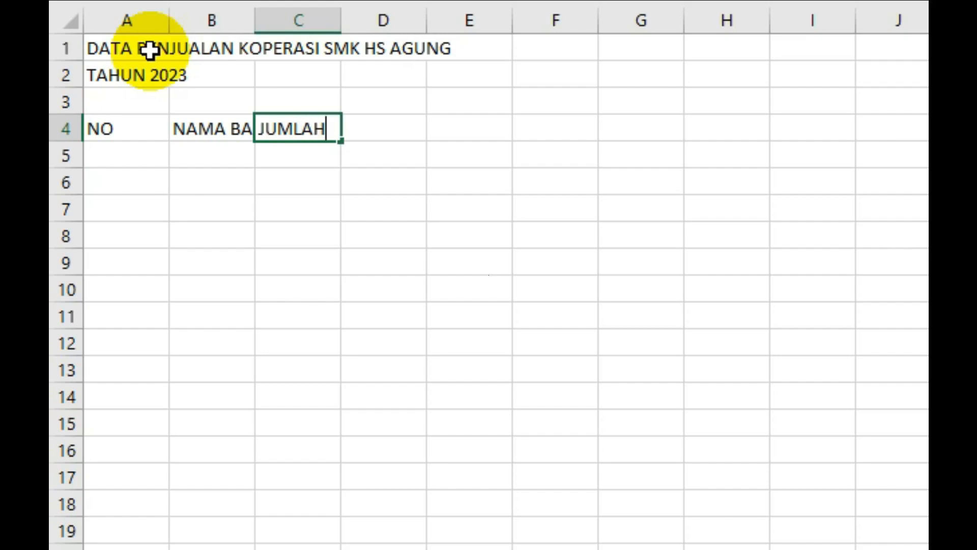
text( BARANG)
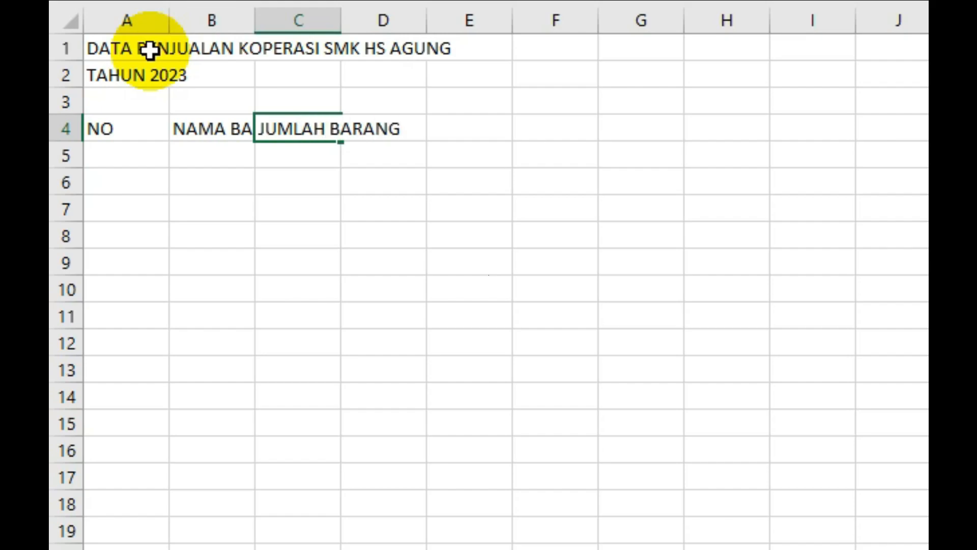
key(Tab)
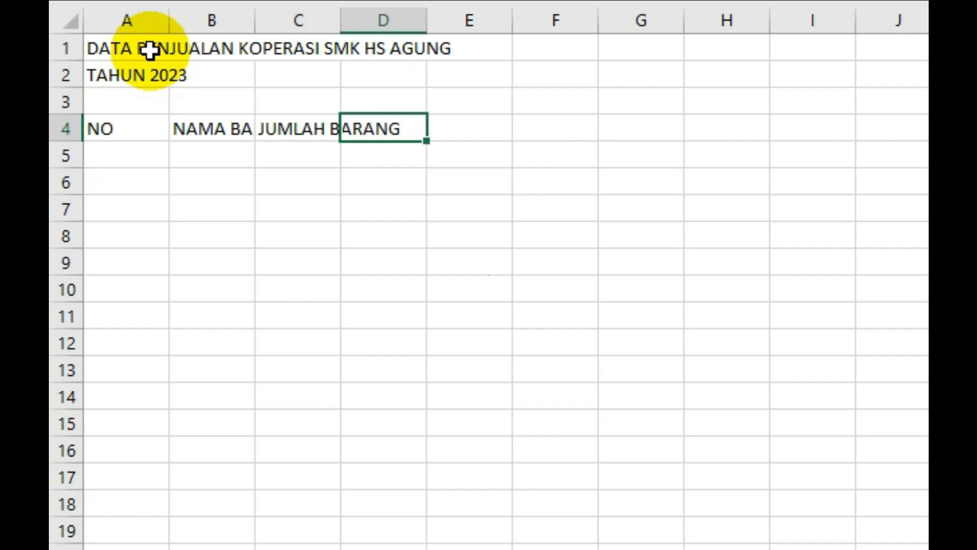
Step: Complete the heading row with HARGA SATUAN in cell D4 and TOTAL HARGA in cell E4
text(HARGA SA)
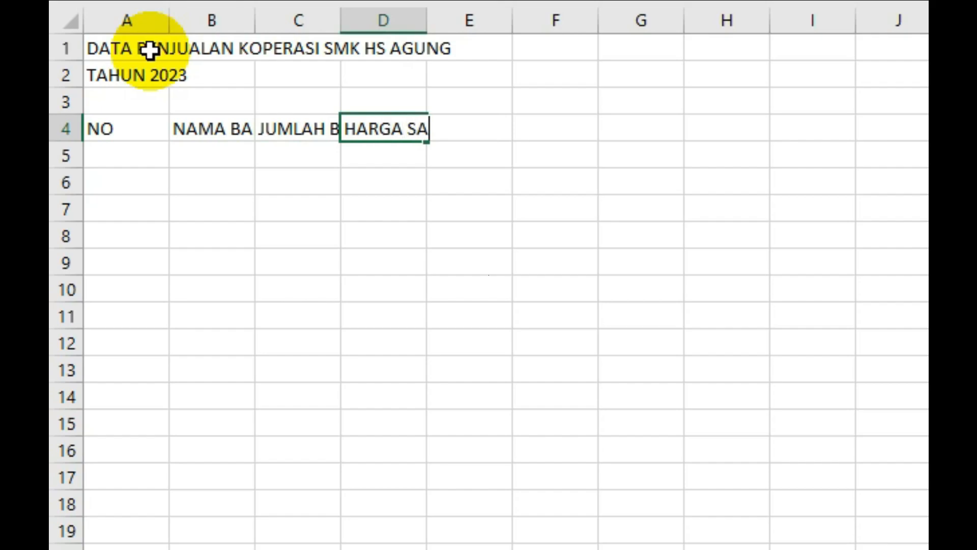
text(TUAN)
key(Tab)
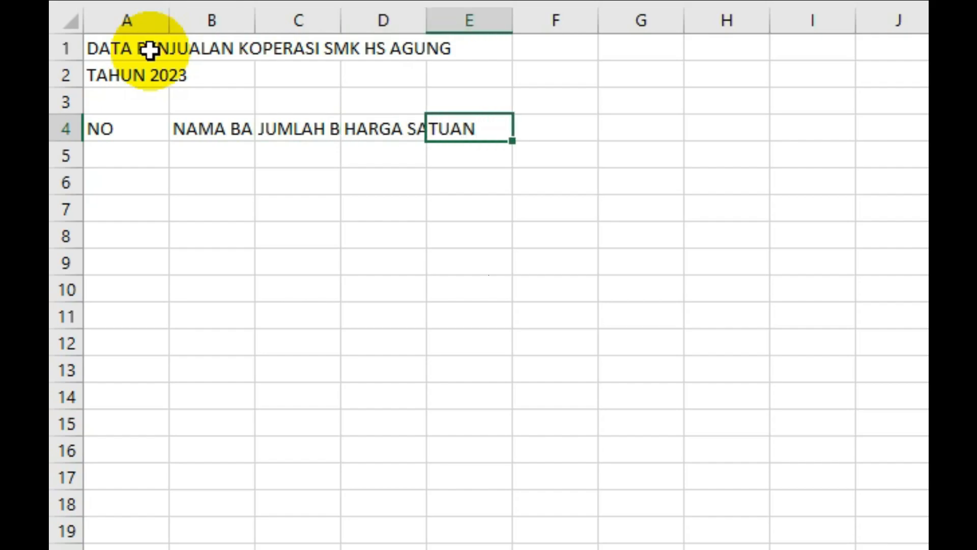
text(TOT)
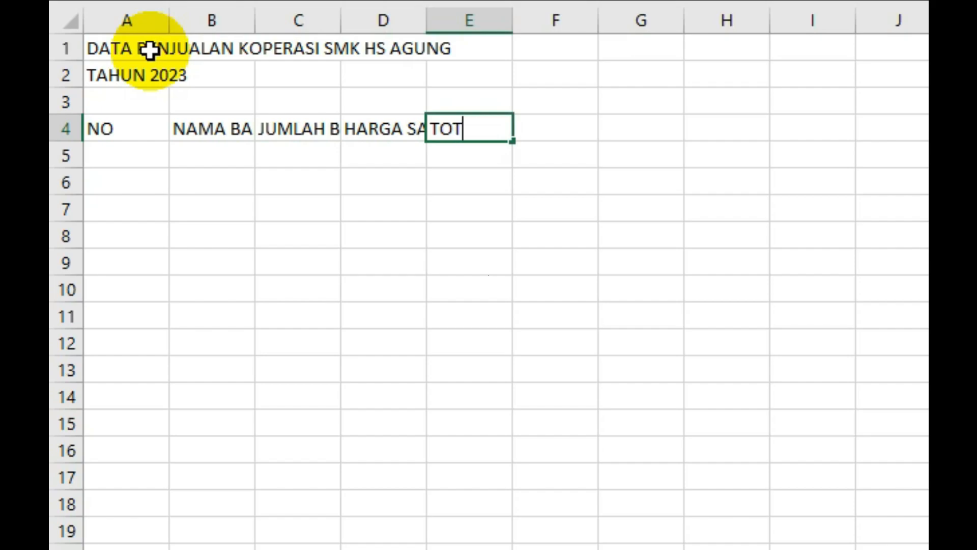
text(AL HARGA)
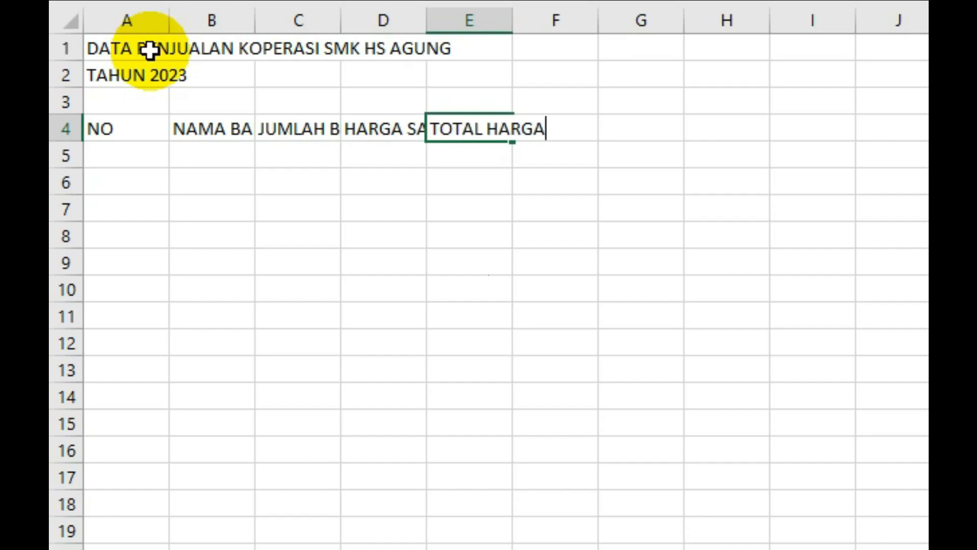
key(Return)
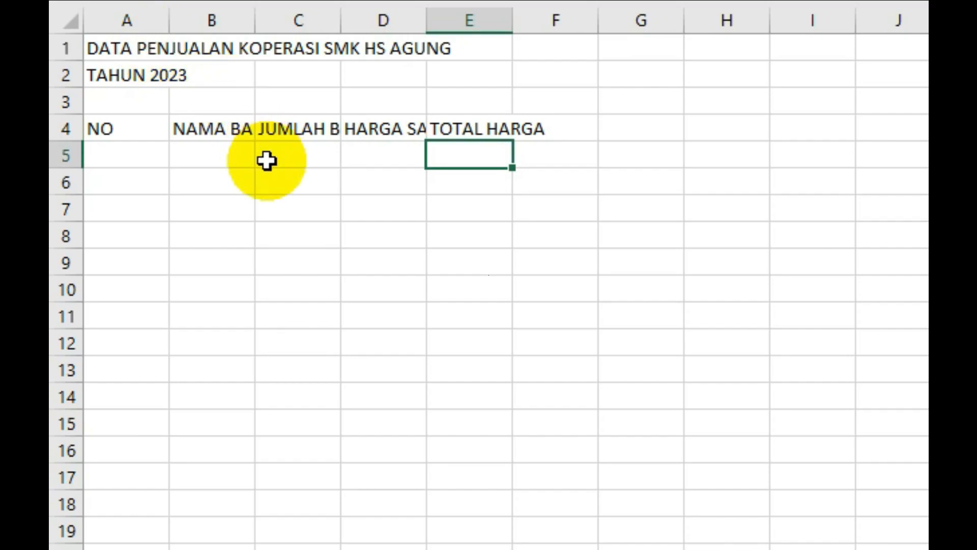
Step: Widen columns B, C, D and E so each heading in row 4 fits within its own column
click(235, 129)
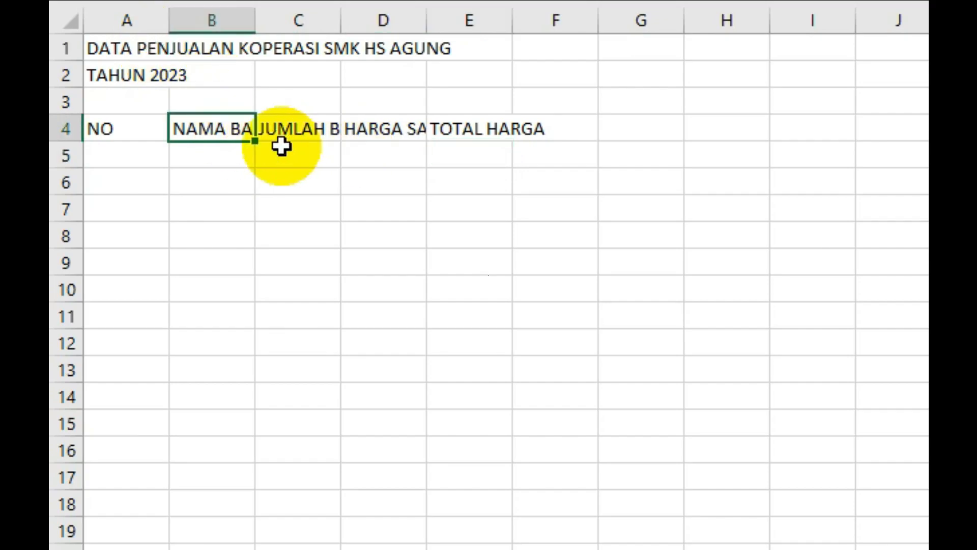
drag(255, 19, 320, 21)
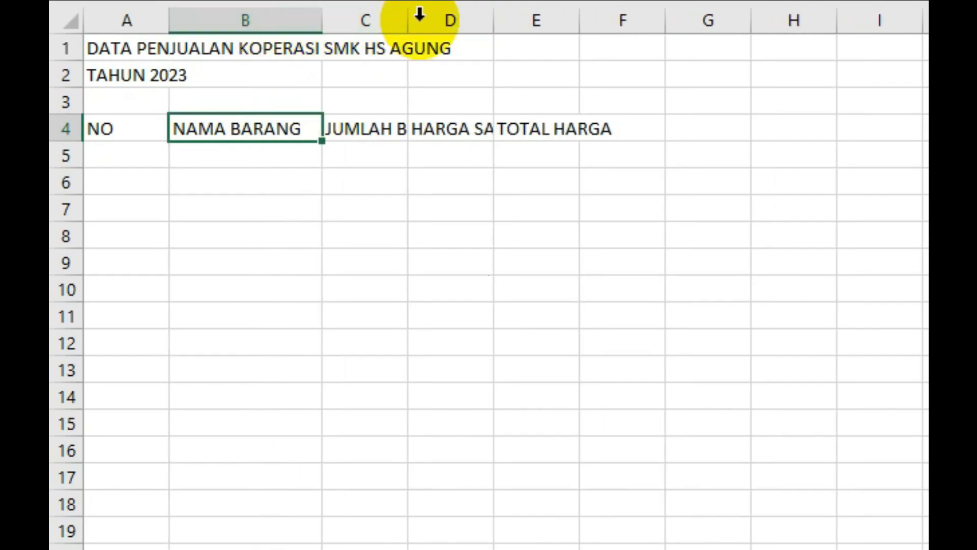
drag(408, 20, 480, 13)
drag(566, 14, 623, 15)
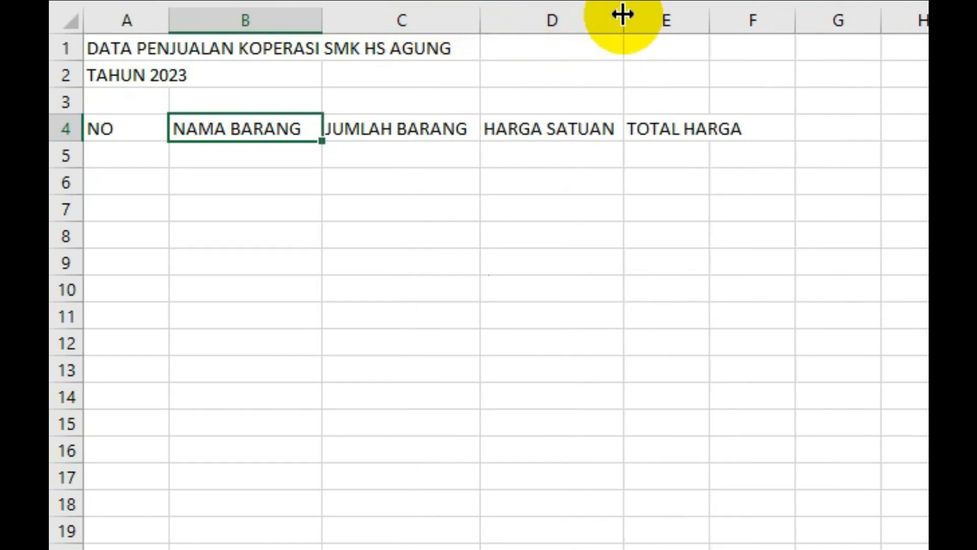
drag(708, 15, 772, 18)
click(666, 292)
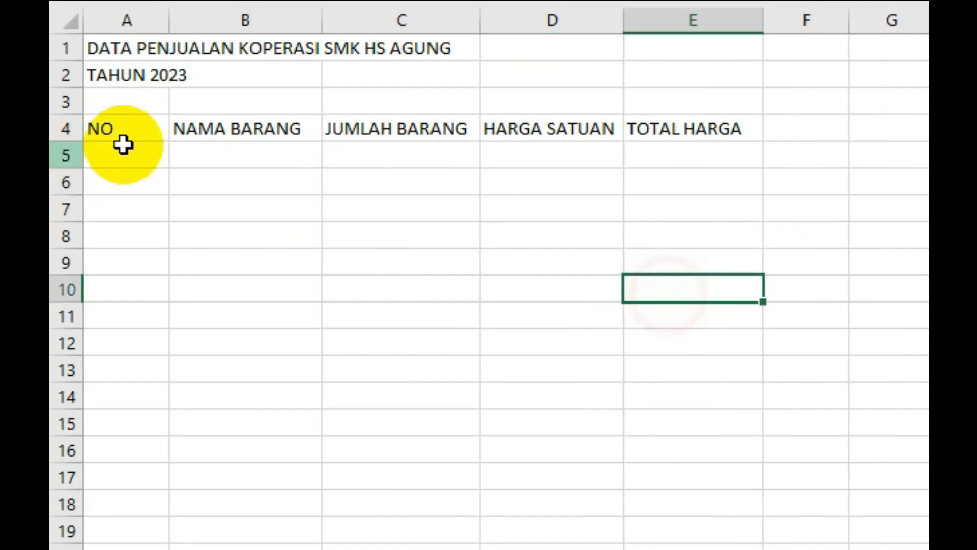
Step: Narrow column A to suit the NO heading and enter 1 in cell A5
drag(175, 28, 129, 18)
click(104, 162)
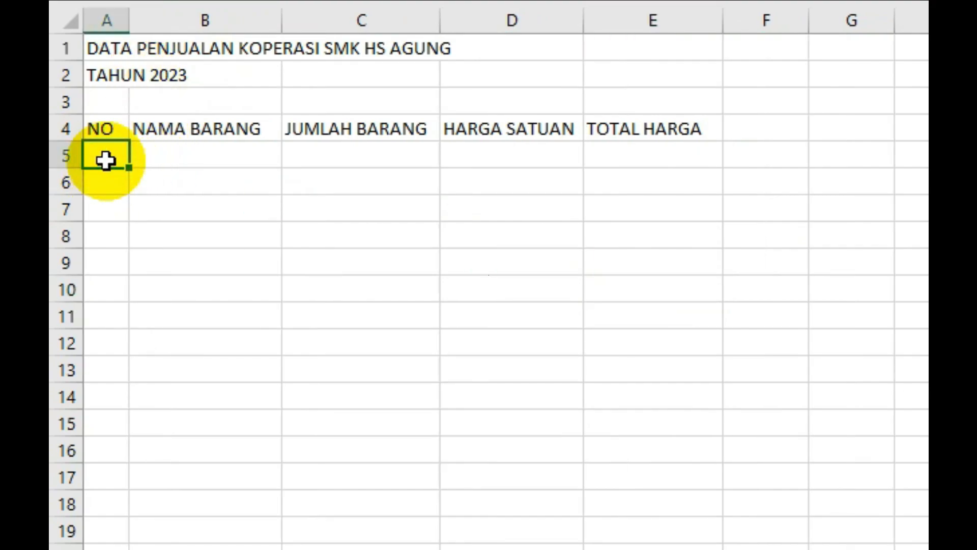
text(1)
click(173, 210)
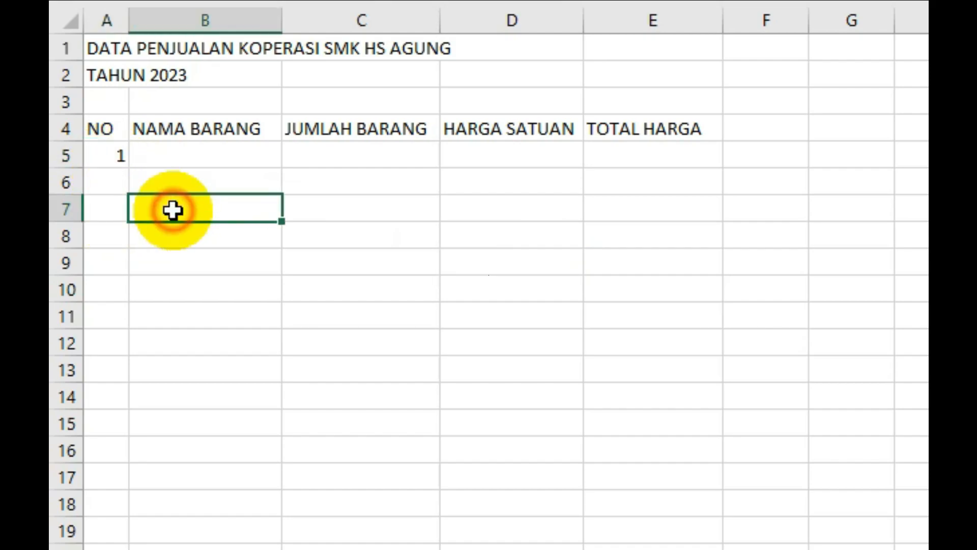
Step: Fill the number in A5 down to A15 as a series that increases by one per row
click(117, 156)
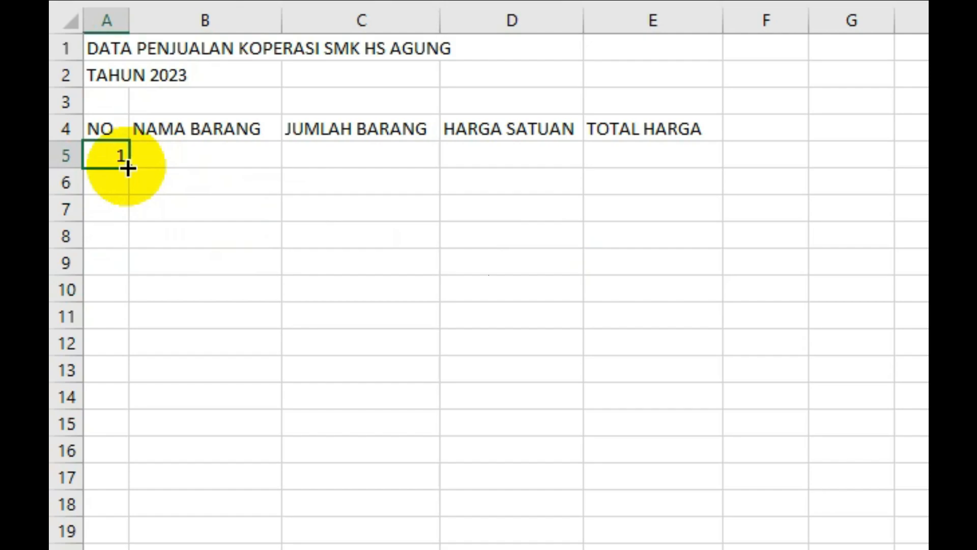
drag(127, 167, 133, 462)
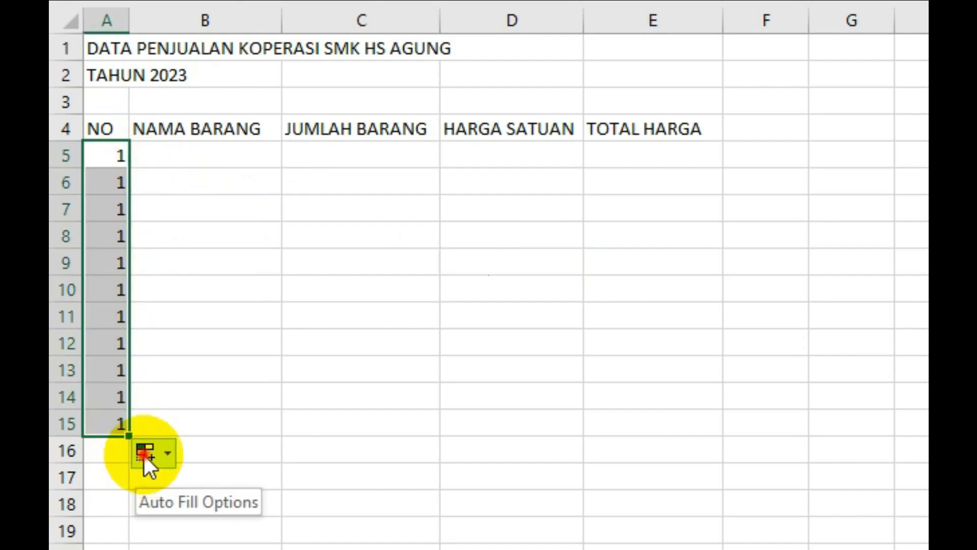
click(144, 455)
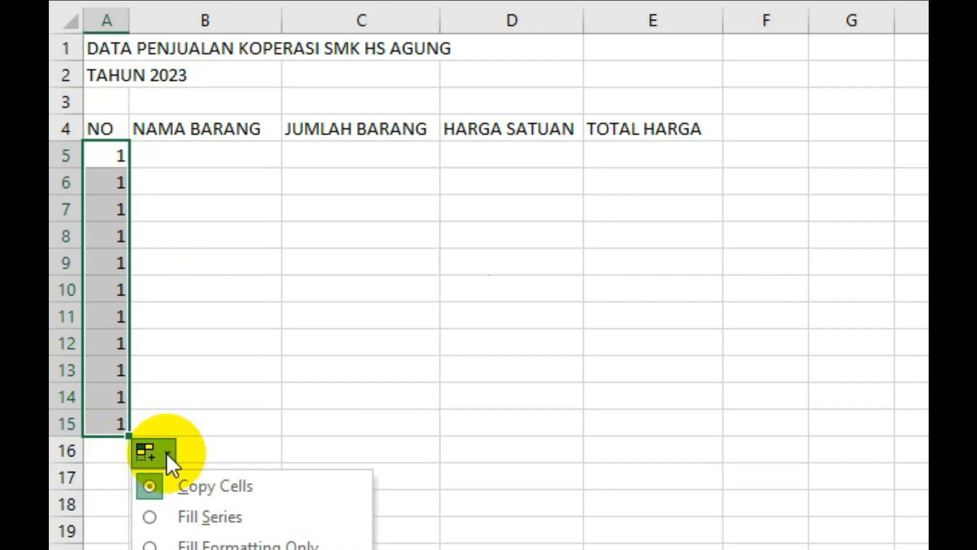
click(178, 521)
click(293, 439)
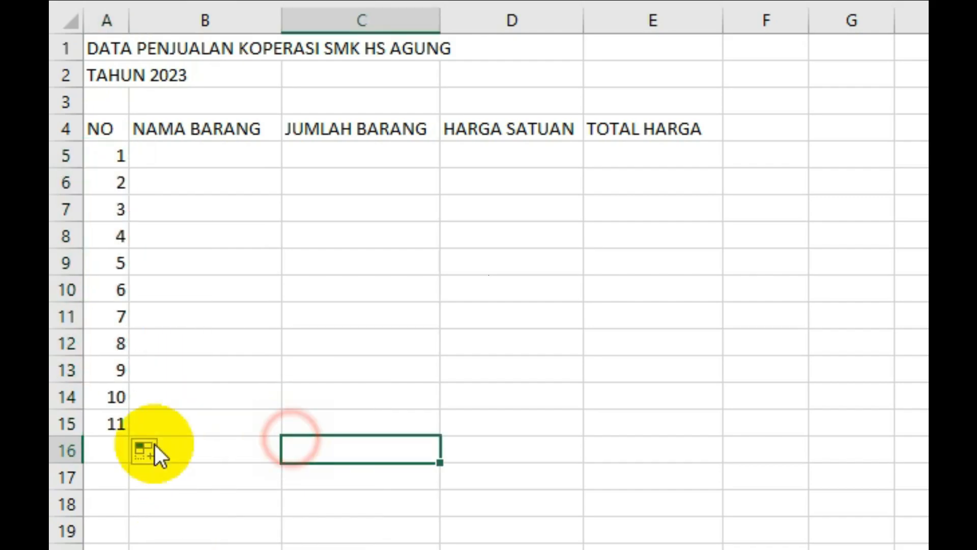
Step: Clear the extra number in cell A15 so the numbering ends at 10 in row 14
click(111, 423)
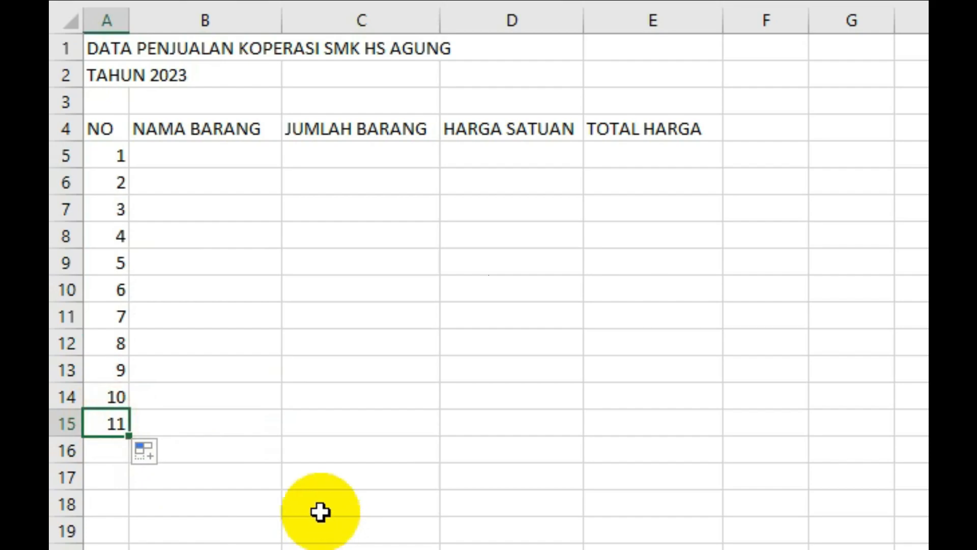
key(Delete)
click(209, 445)
Step: Enter the item names Buku, Pulpen Pilot and Pulpen Jelly in cells B5 to B7
click(183, 158)
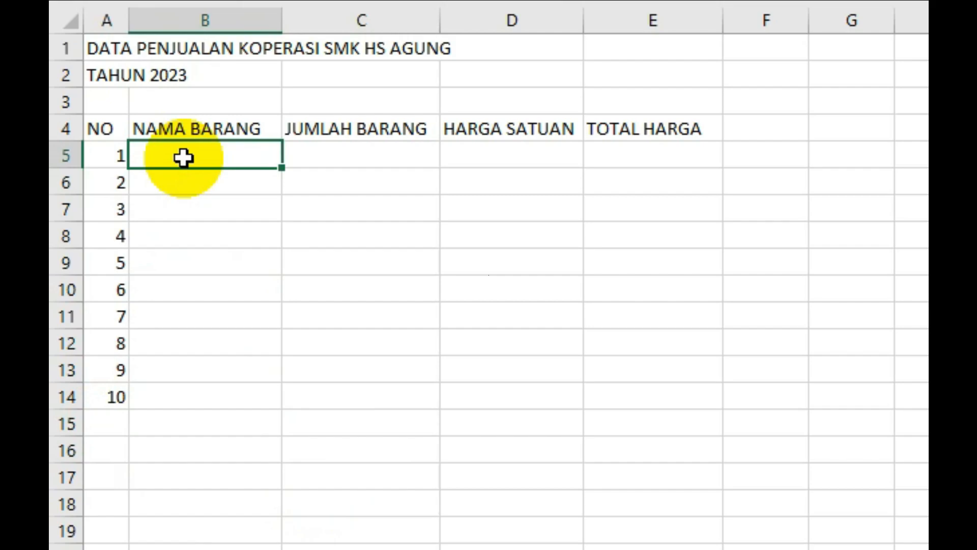
double_click(184, 158)
text(Bu)
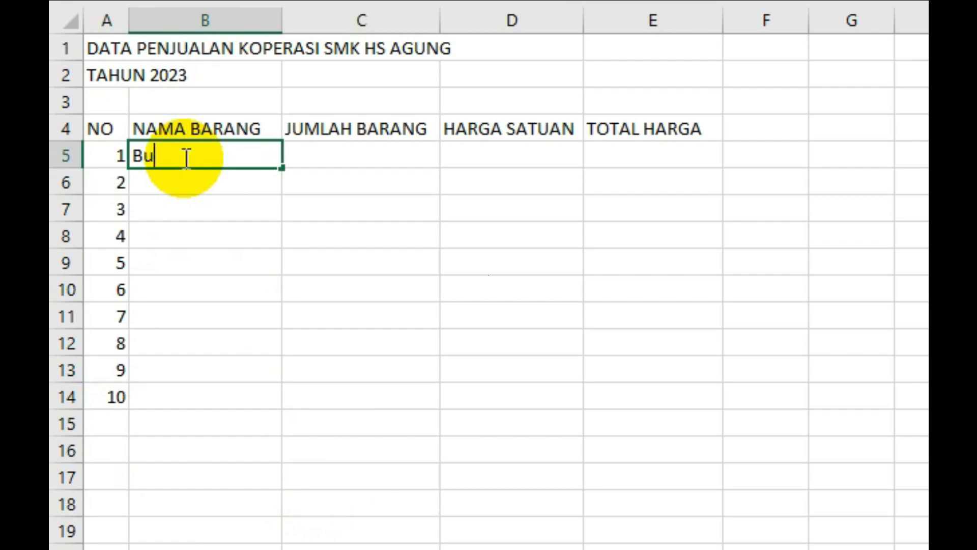
text(ku)
key(Return)
text(Pul)
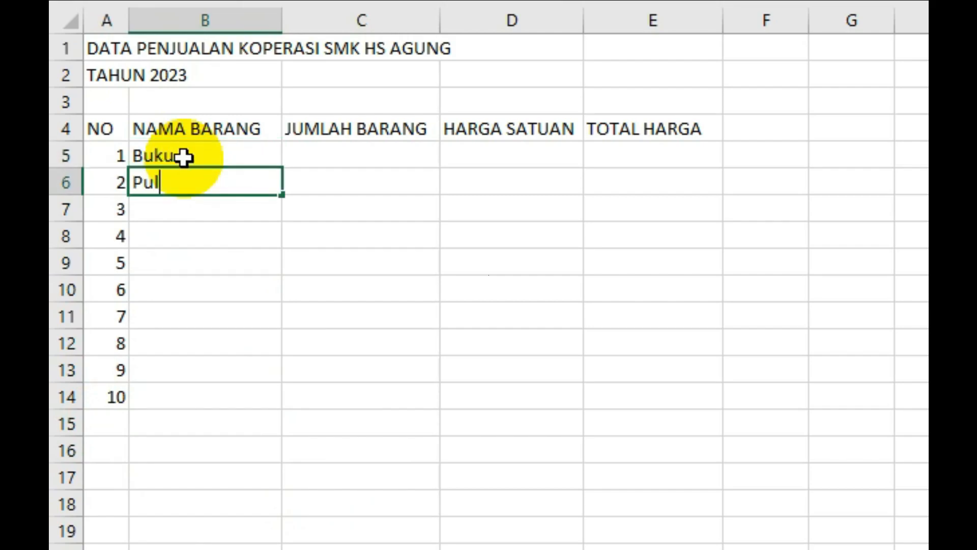
text(pen Pilot)
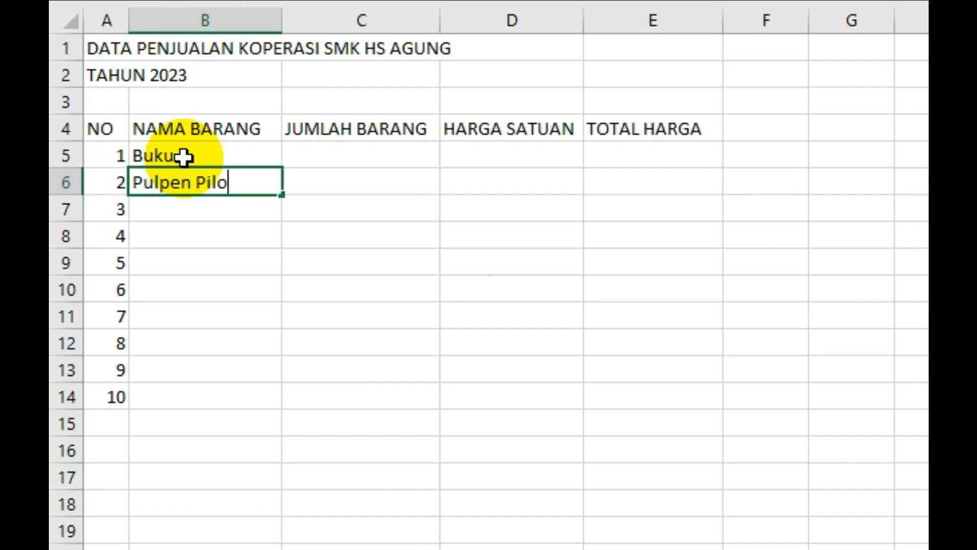
key(Return)
text(Pulpen Jelly)
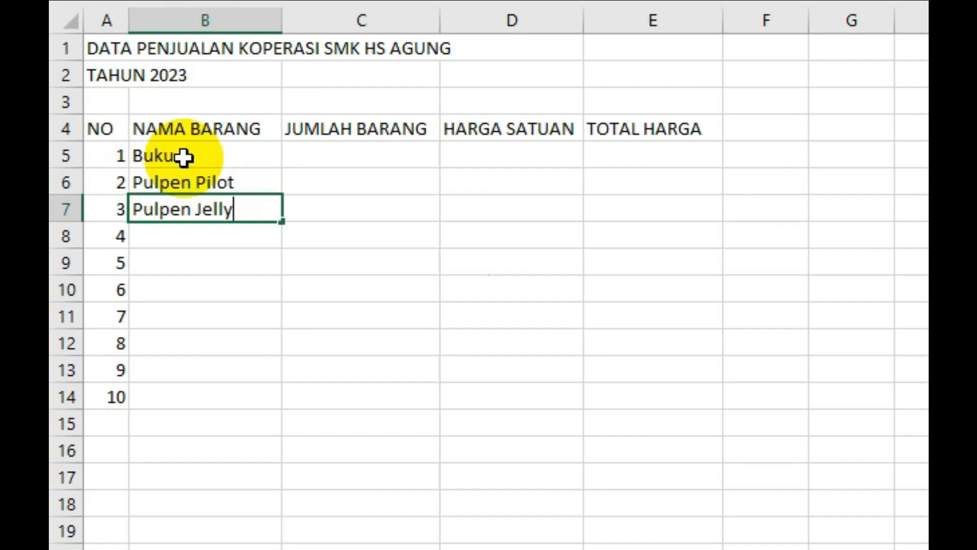
key(Return)
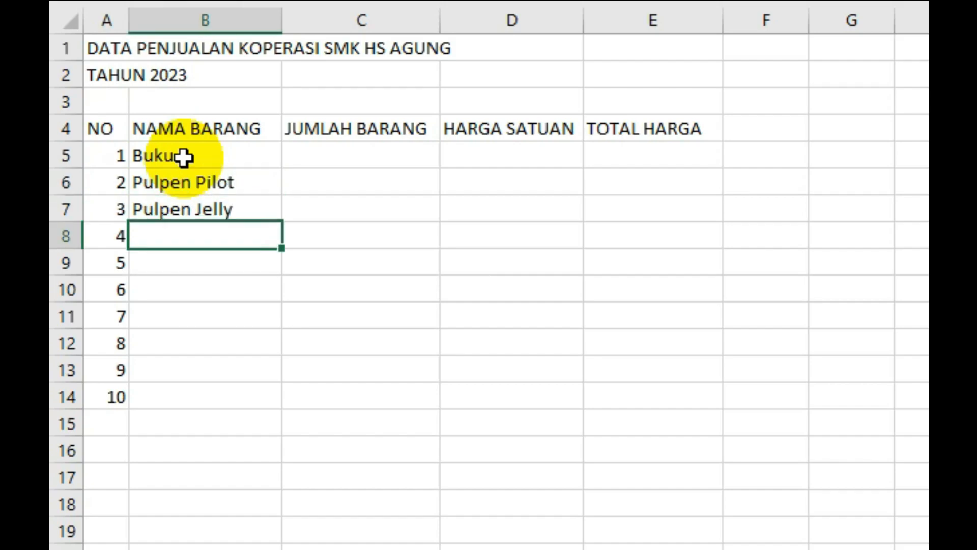
Step: Enter the item names Pensil, Penggaris and Penghapus in cells B8 to B10
text(Pensil)
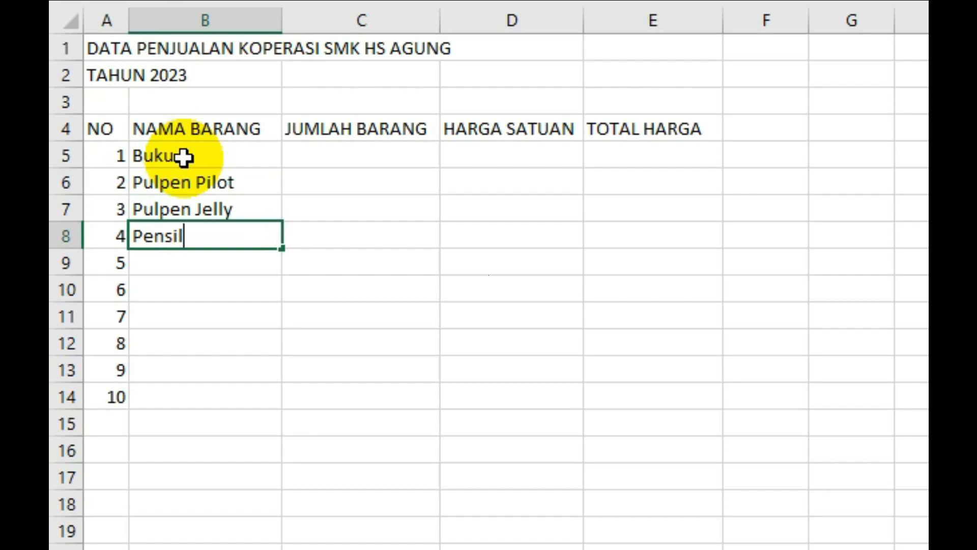
key(Return)
text(Peng)
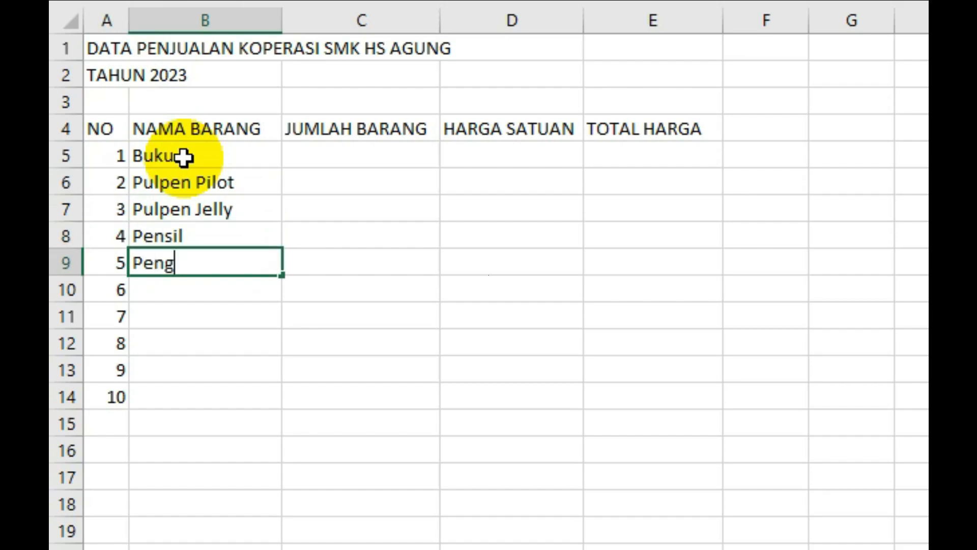
text(garis)
key(Return)
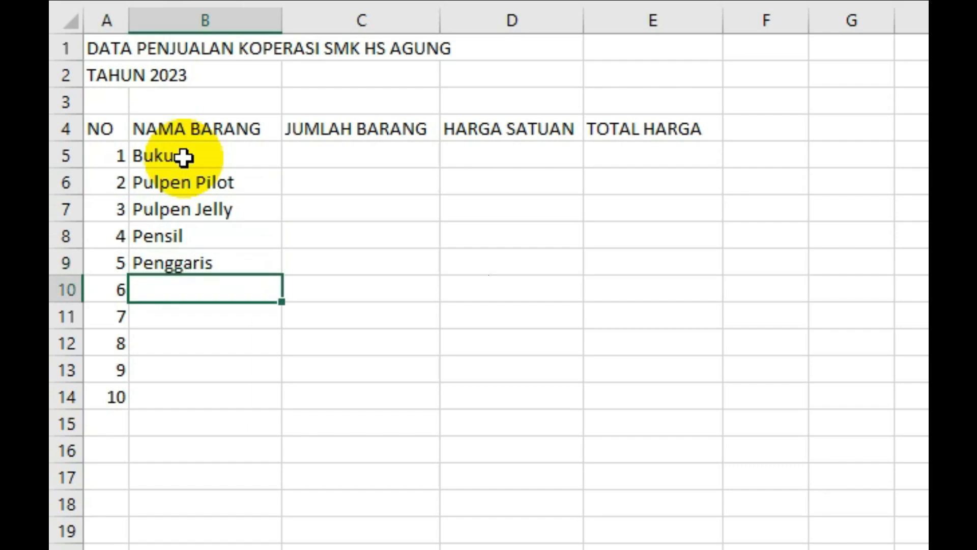
text(Pengh)
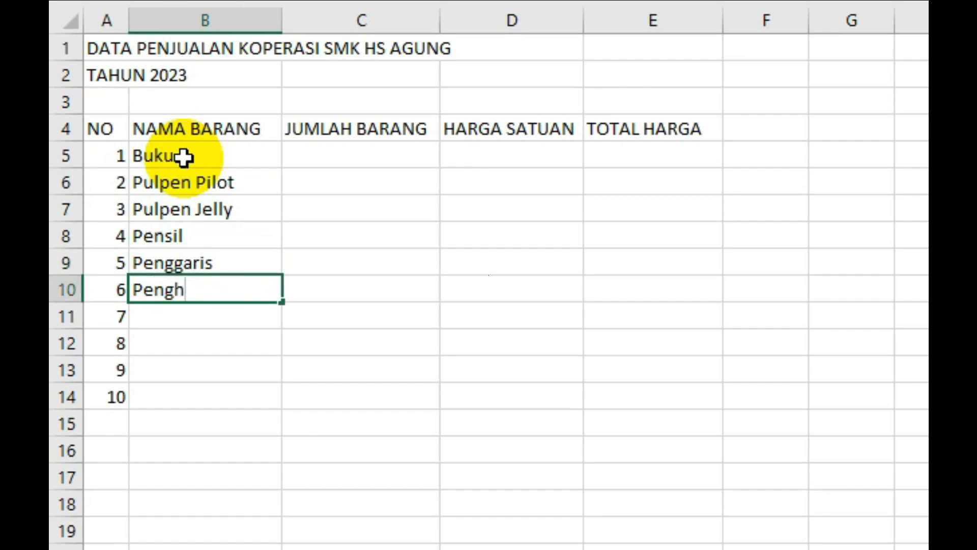
text(apus)
key(Return)
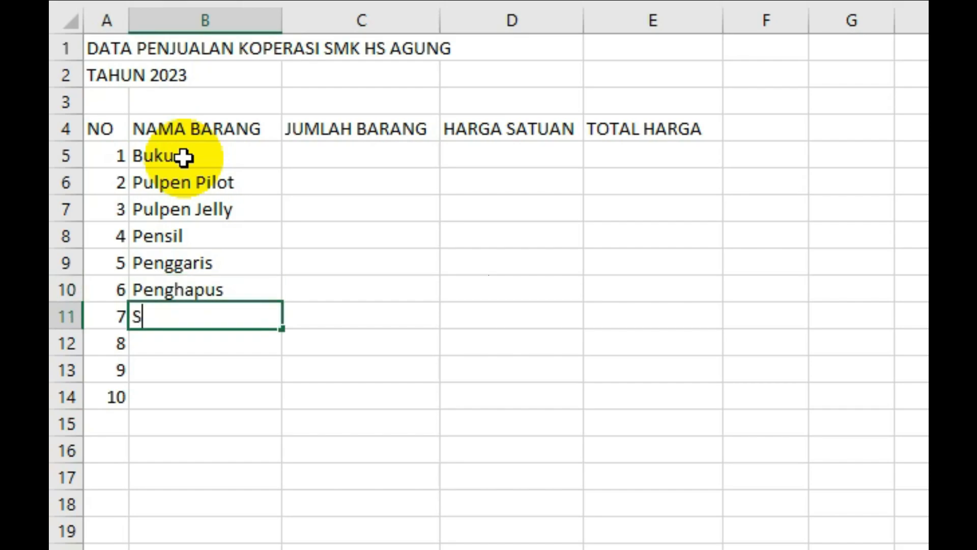
Step: Complete the item names with Spidol, Materai, Sampul Kertas and Sampul Plastik in cells B11 to B14
text(Spidol)
key(Return)
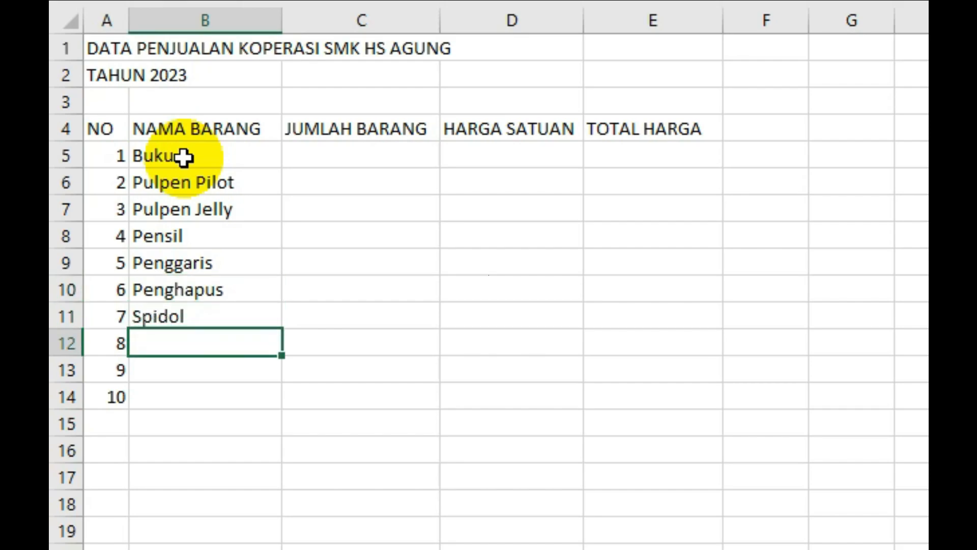
text(Materai)
key(Return)
text(Sam )
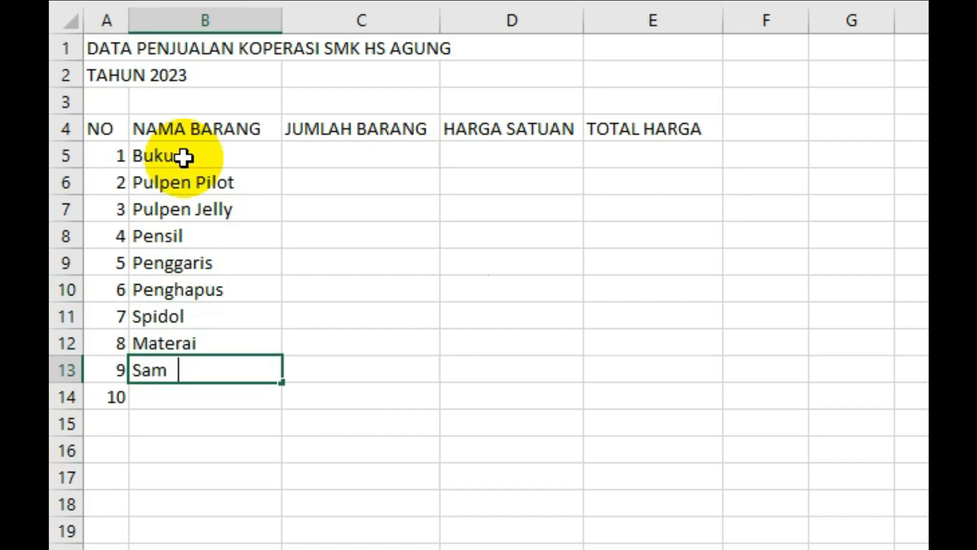
text(pul Kertas)
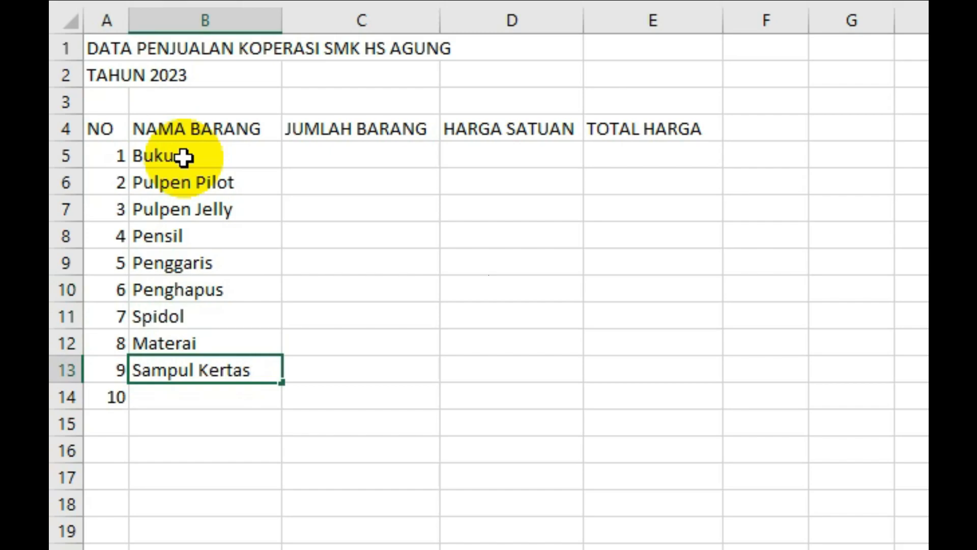
key(Return)
text(Sampul )
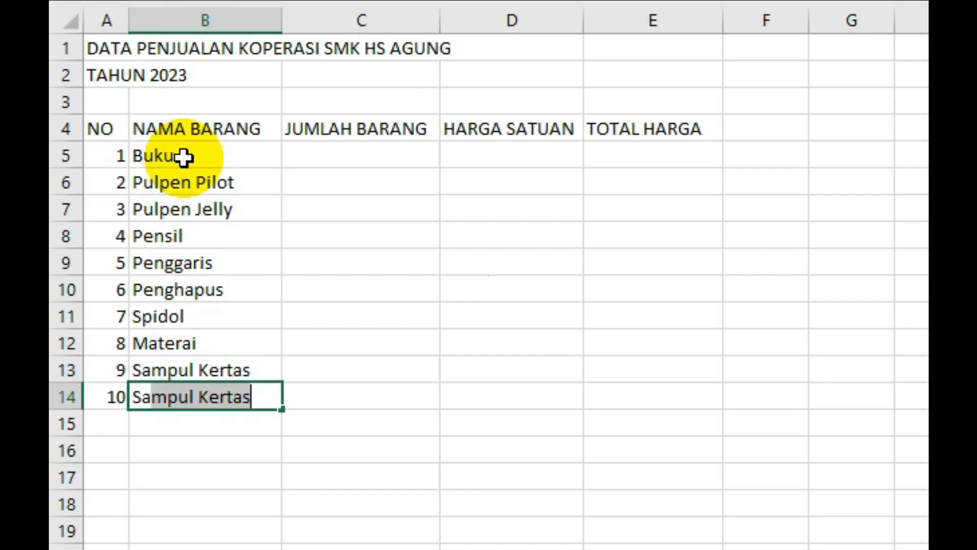
text(Plas)
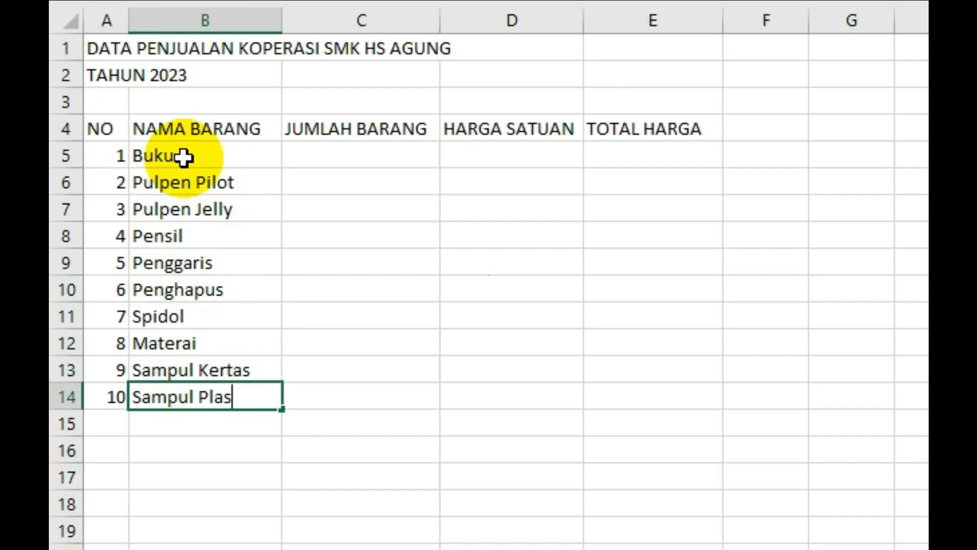
text(tik)
key(Return)
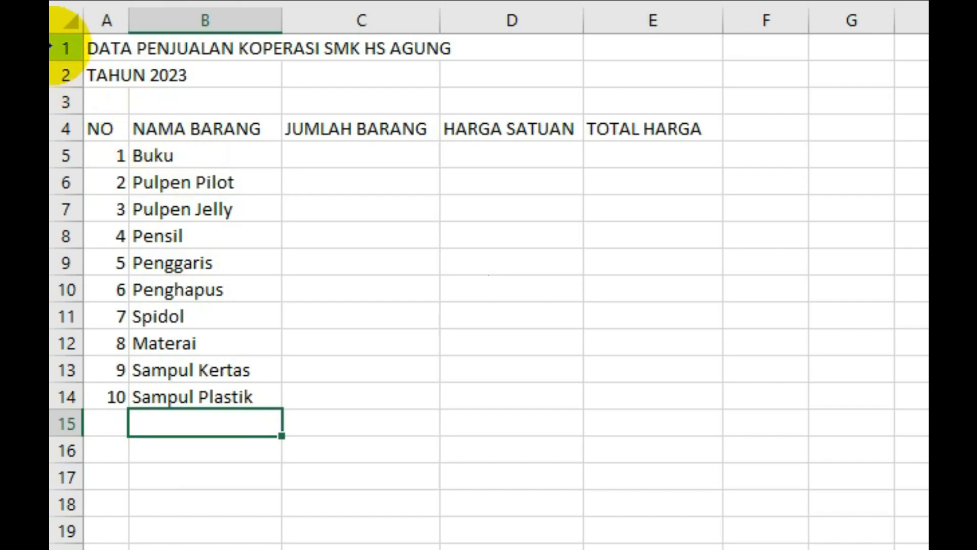
Step: Enter the quantities 50, 50 and 30 for the first three items in cells C5 to C7
click(367, 149)
text(50)
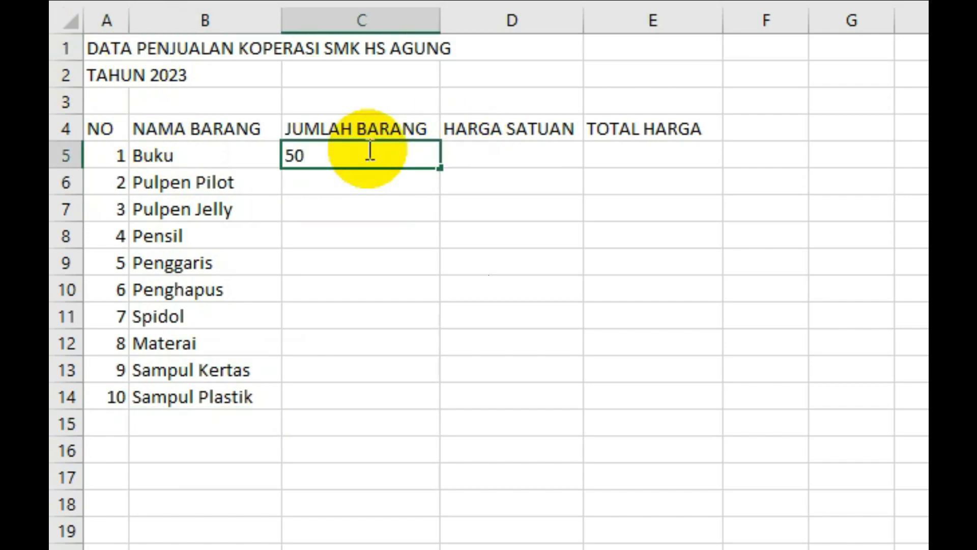
key(Return)
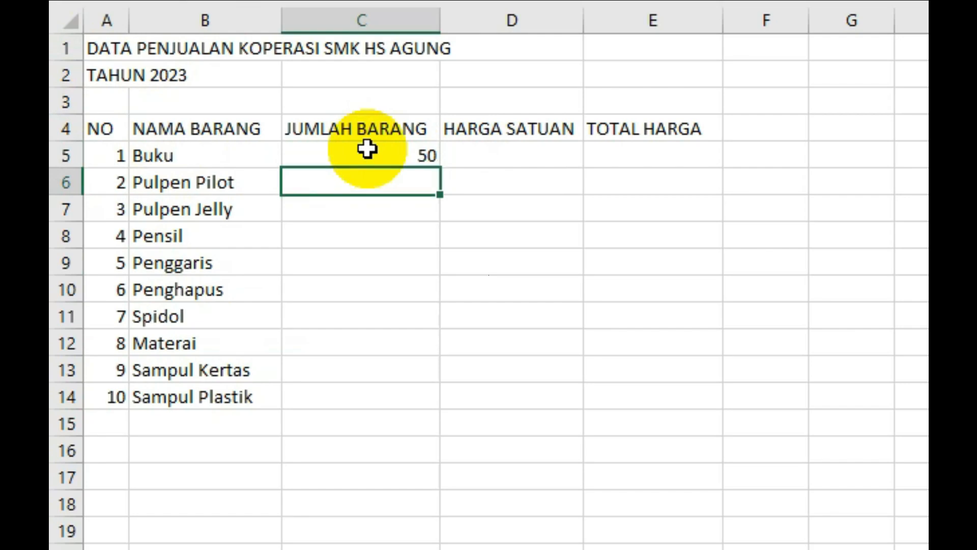
text(50)
key(Return)
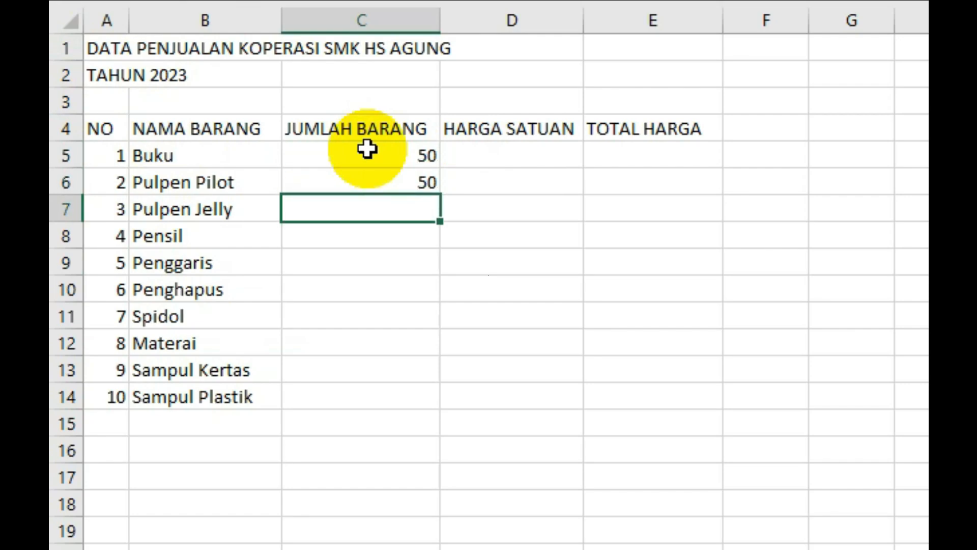
text(30)
key(Return)
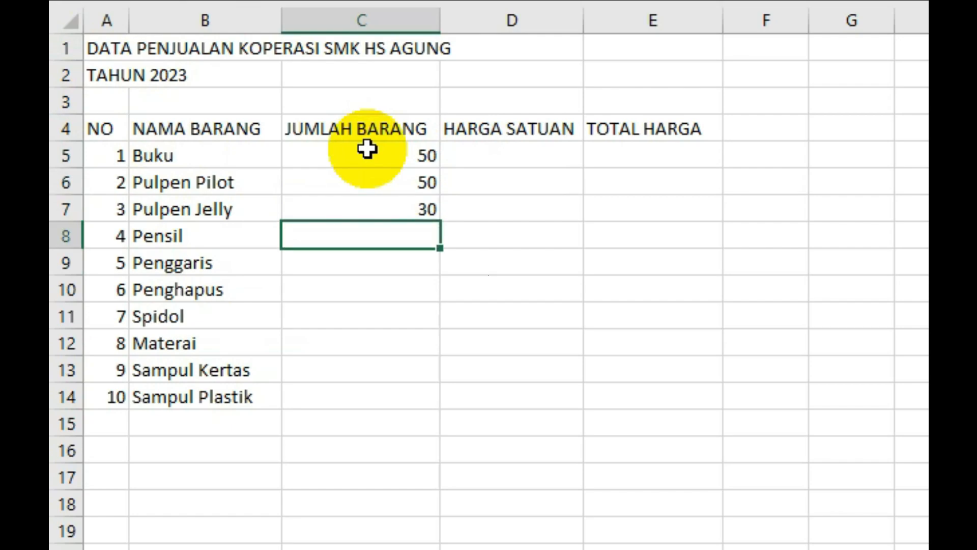
Step: Enter a quantity of 10 each for Pensil, Penggaris and Penghapus in cells C8 to C10
text(10)
key(Return)
text(1)
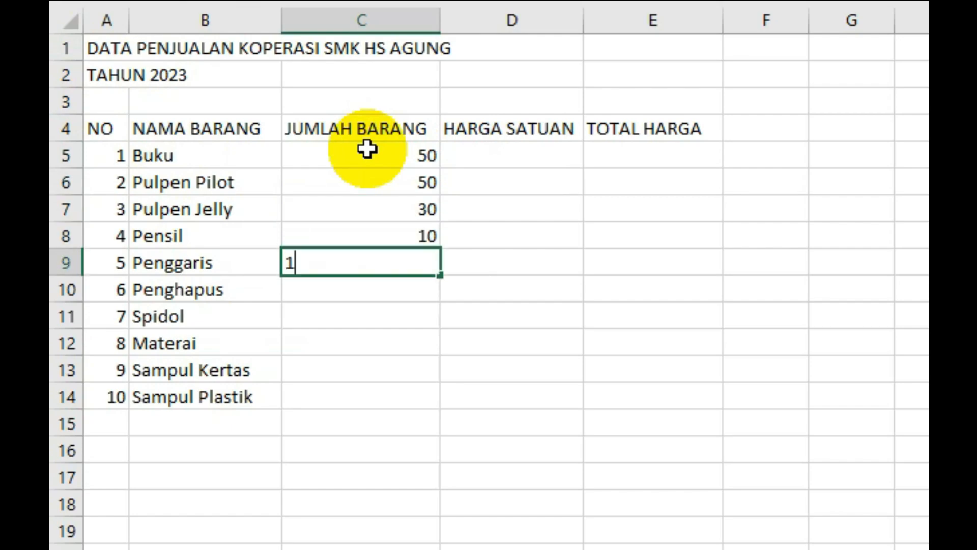
text(0)
key(Return)
text(10)
key(Return)
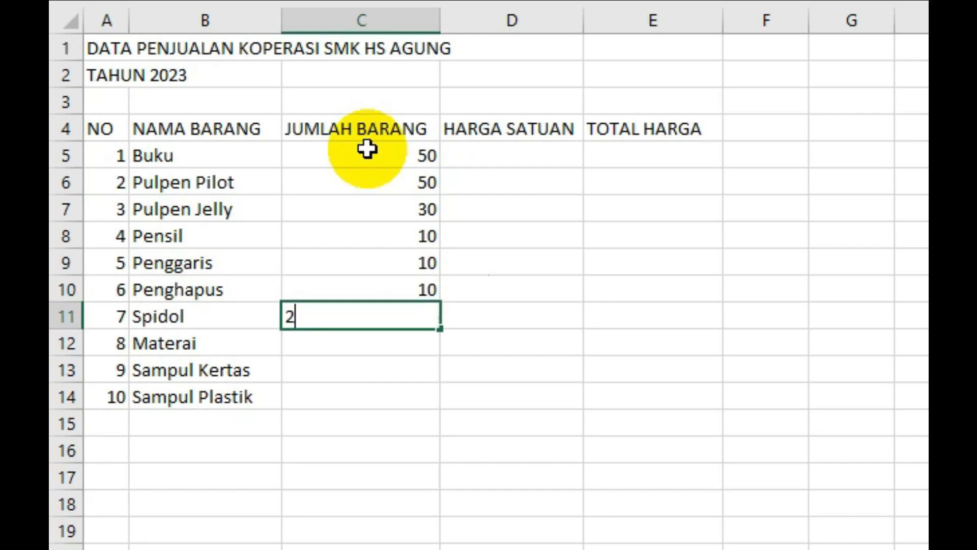
Step: Complete the JUMLAH BARANG column with 20, 10, 10 and 10 in cells C11 to C14
text(20)
key(Return)
text(10)
key(Return)
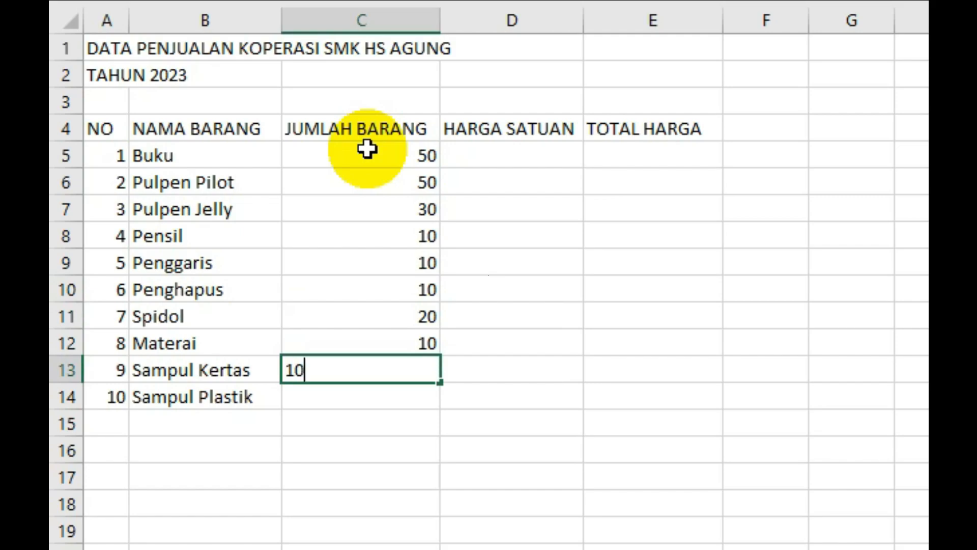
key(Return)
key(Return)
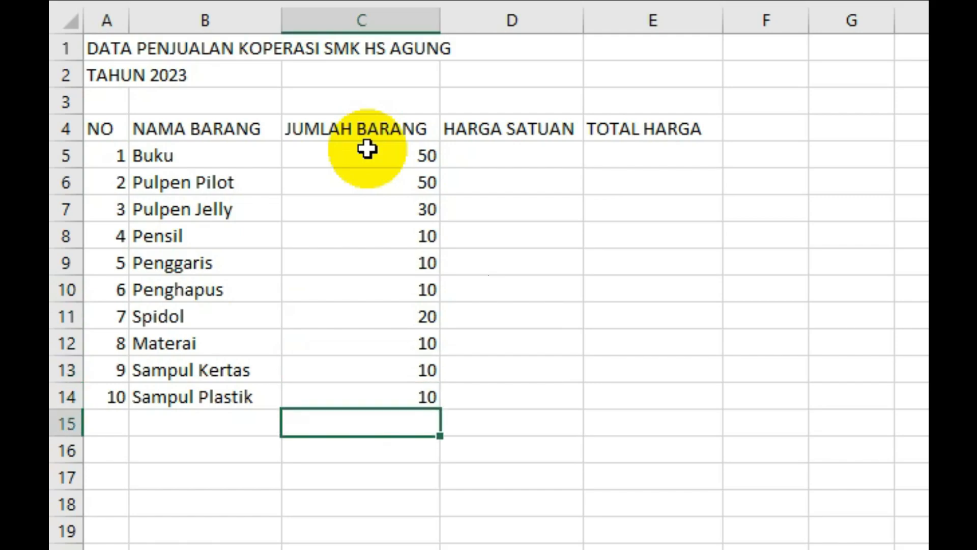
Step: Enter the unit prices 5000, 2000 and 3000 for Buku, Pulpen Pilot and Pulpen Jelly in cells D5 to D7
click(493, 158)
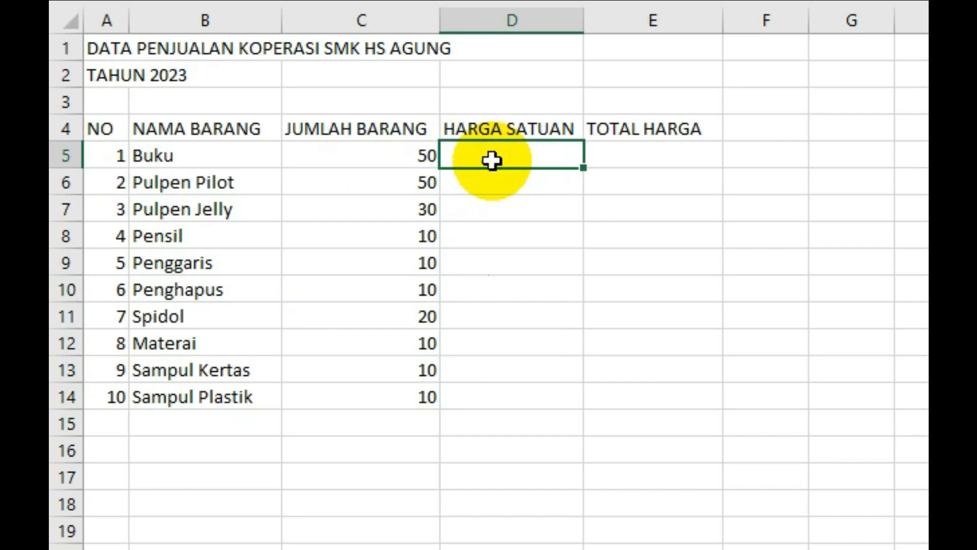
text(5)
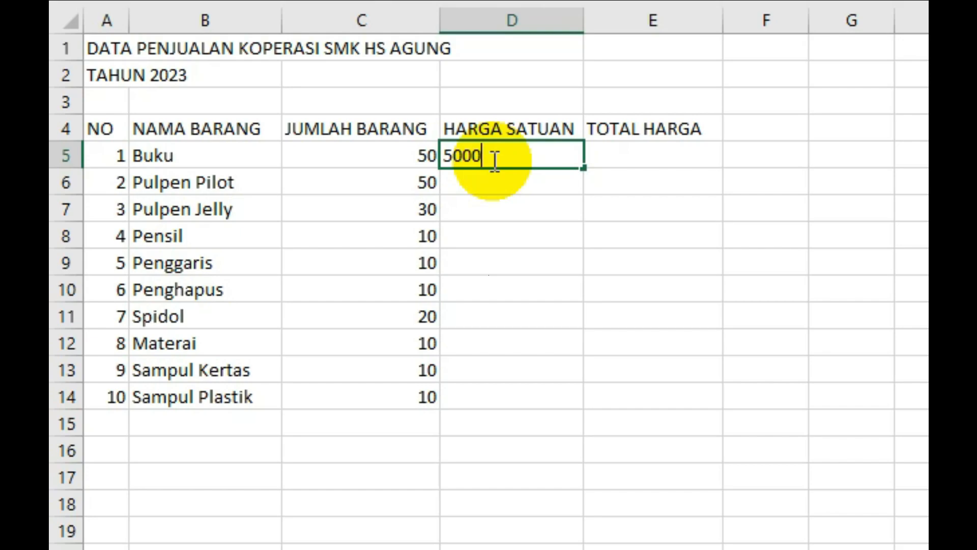
text(000)
key(Return)
text(200)
key(Return)
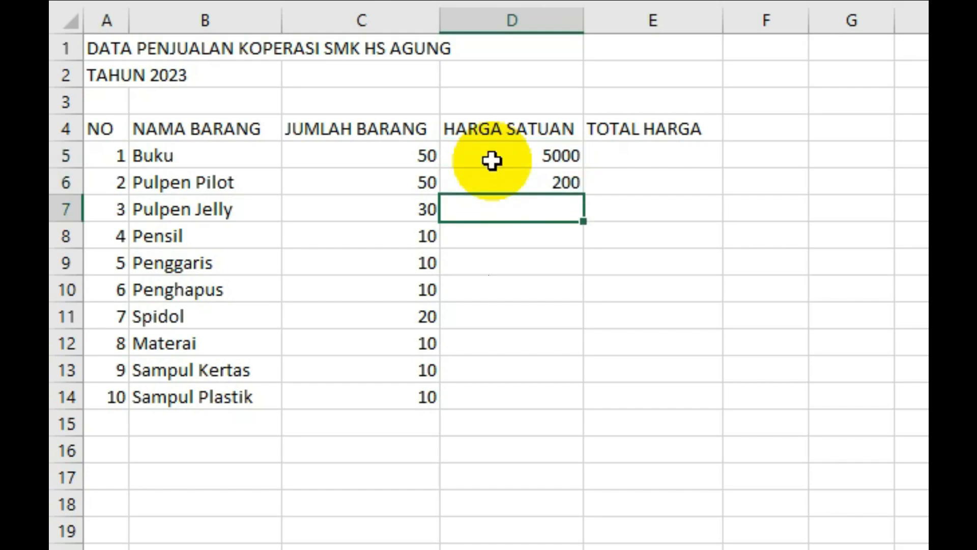
key(Up)
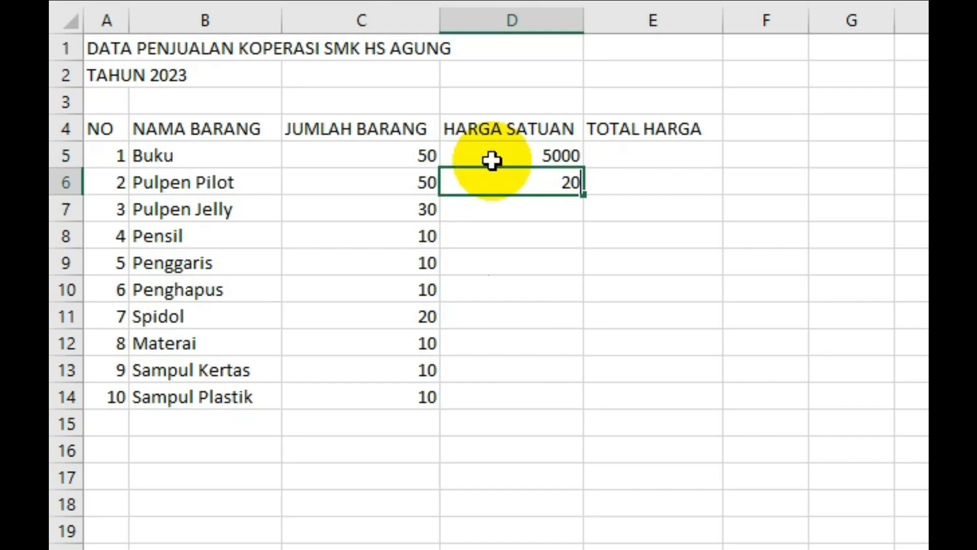
key(Return)
text(3000)
key(Return)
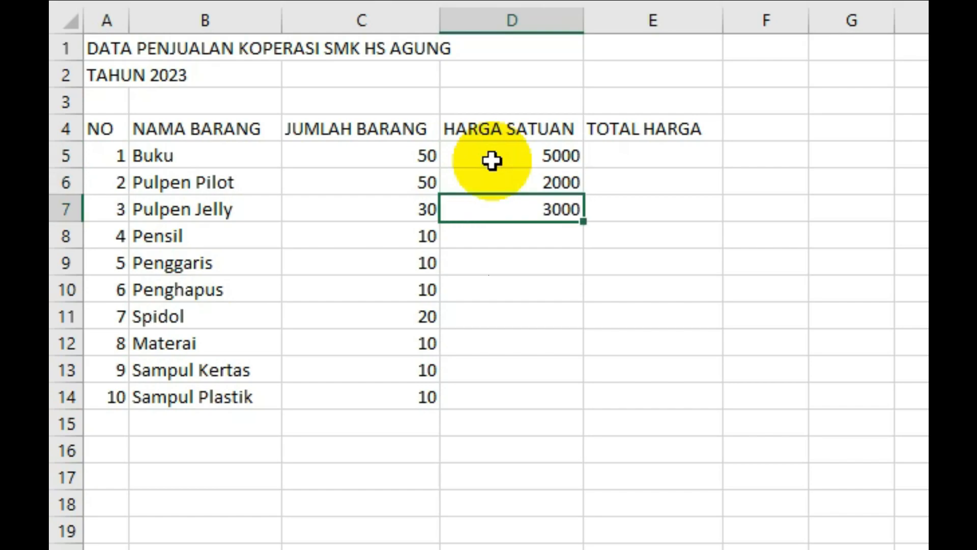
Step: Enter the unit prices 2000, 5000, 2000 and 10000 for Pensil through Spidol in cells D8 to D11
key(Return)
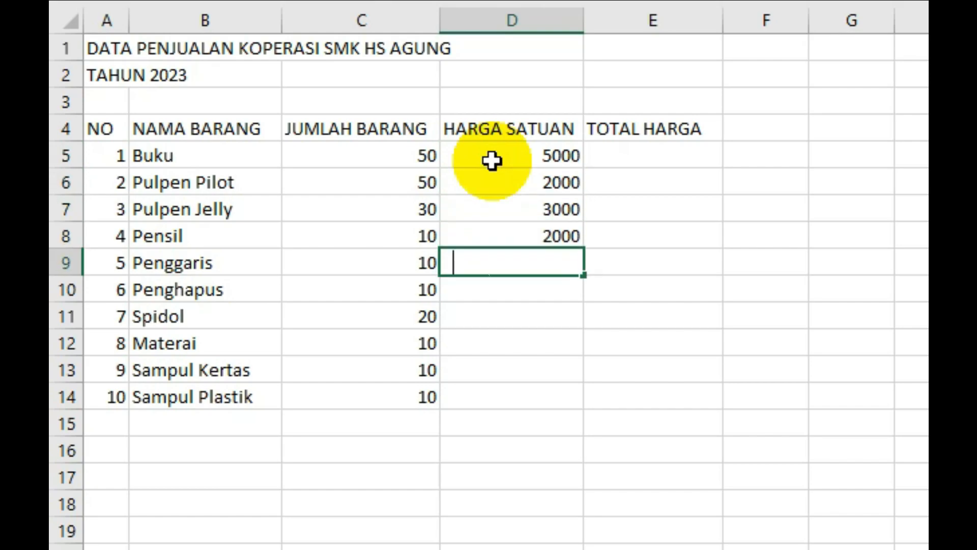
text(5000)
key(Return)
text(2000)
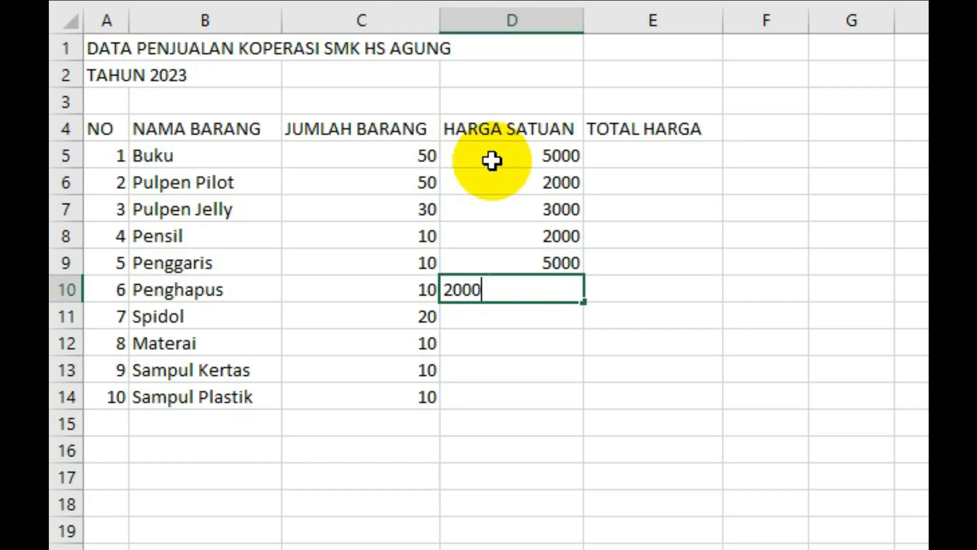
key(Return)
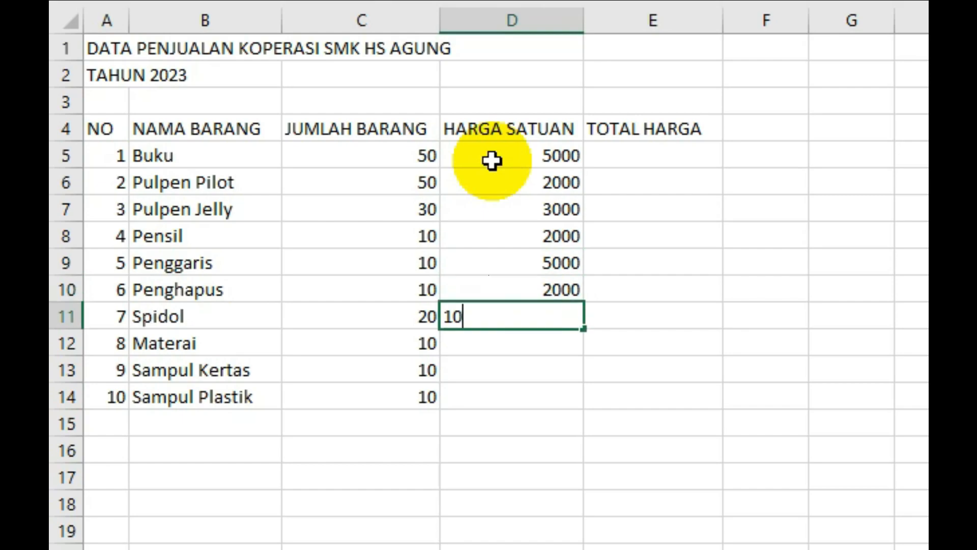
key(Return)
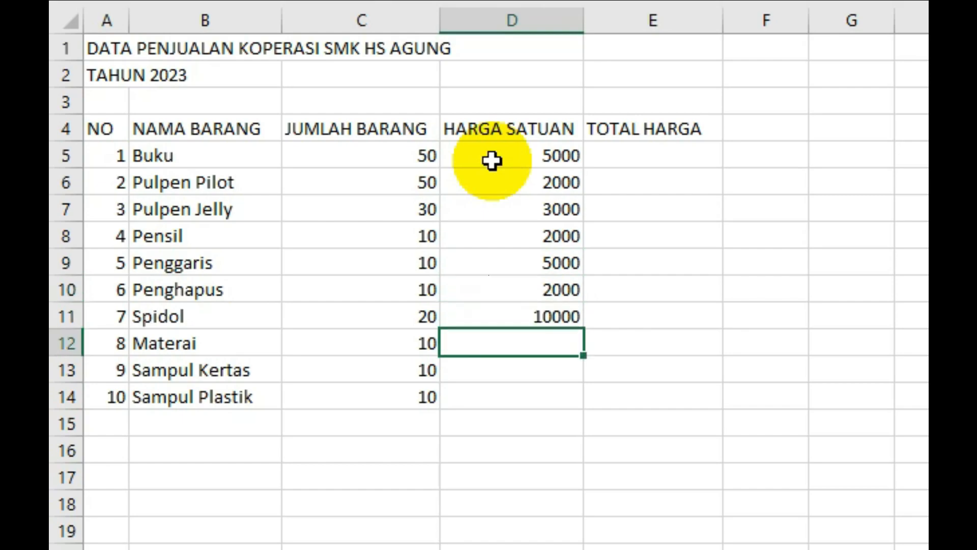
Step: Complete the HARGA SATUAN column with 10000, 1000 and 1000 in cells D12 to D14
text(10000)
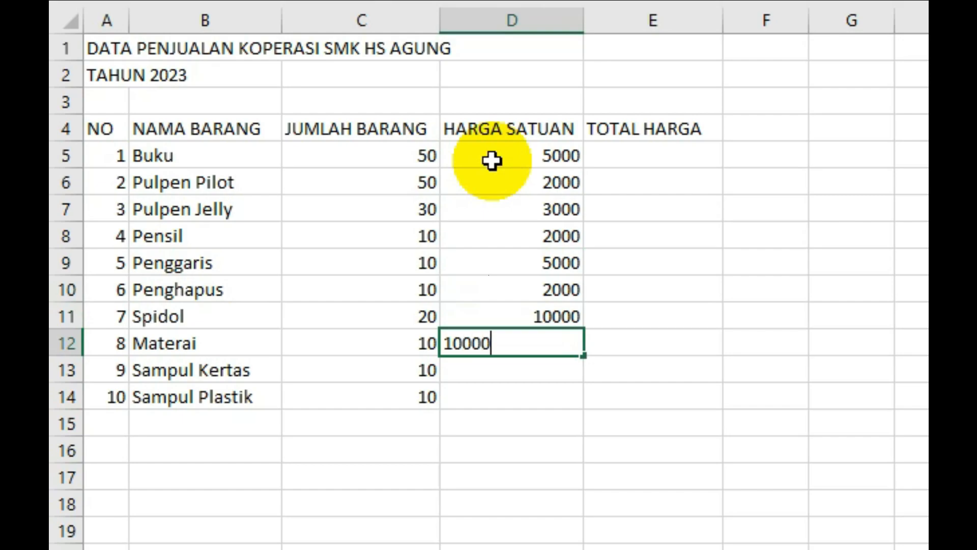
key(Return)
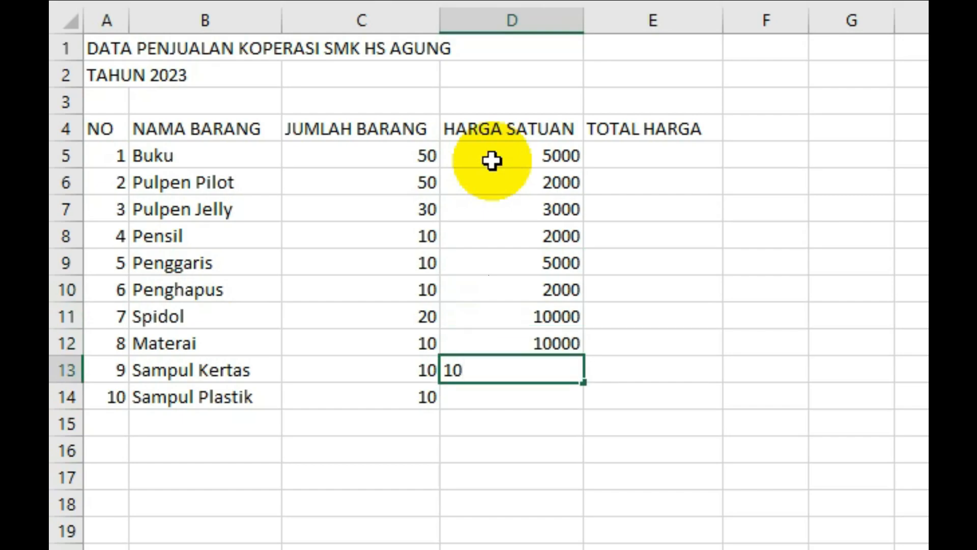
text(1000)
key(Return)
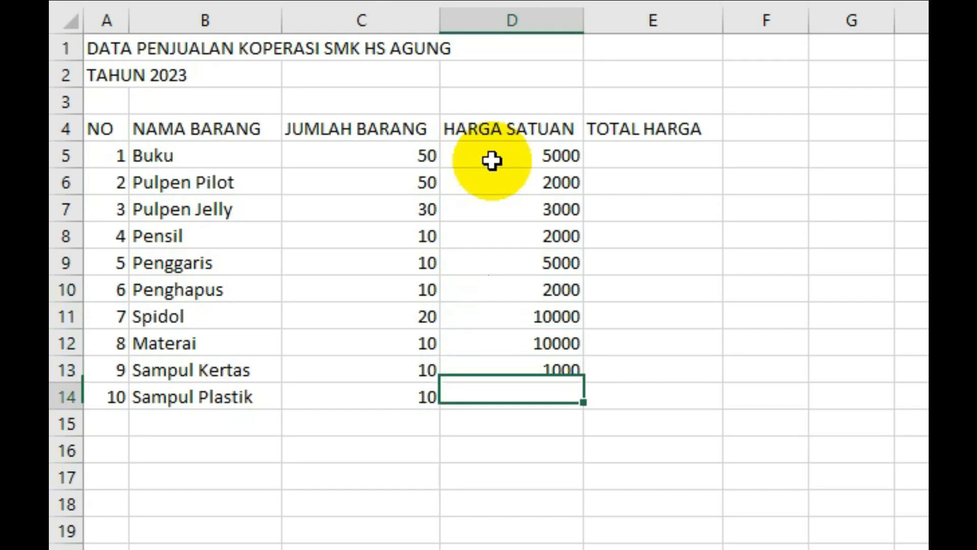
text(1000)
key(Return)
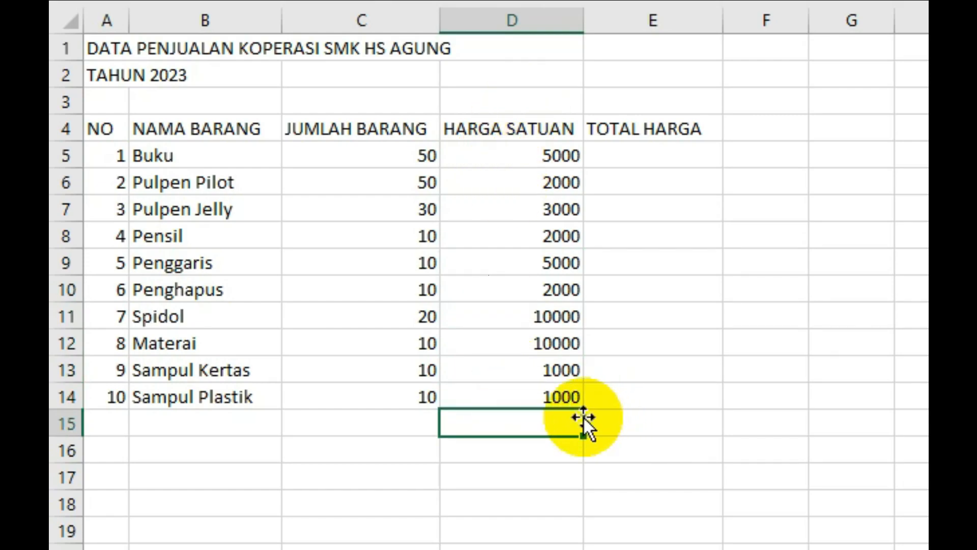
Step: Add the summary labels Total and Rata-rata below the unit prices in cells D15 and D16
text(To)
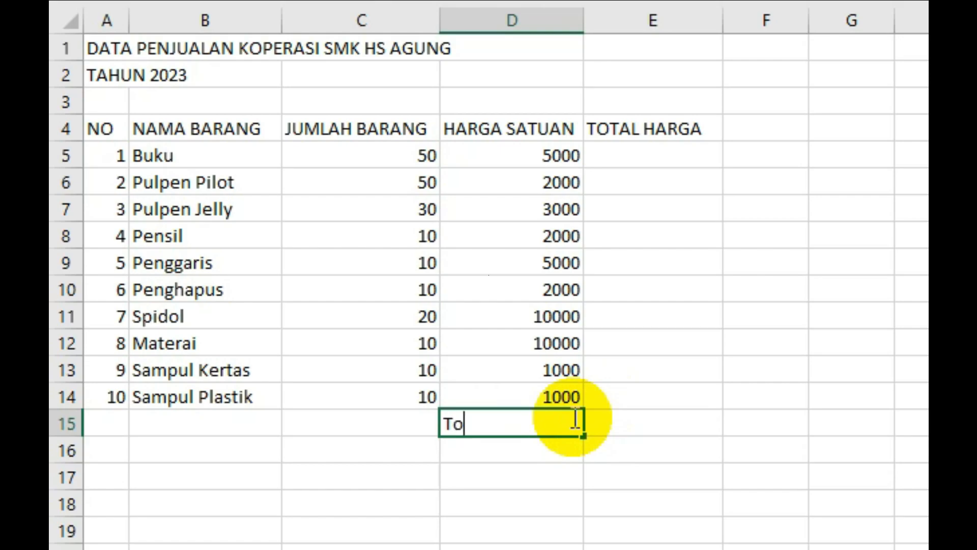
text(tal)
key(Return)
text(Rata-rata)
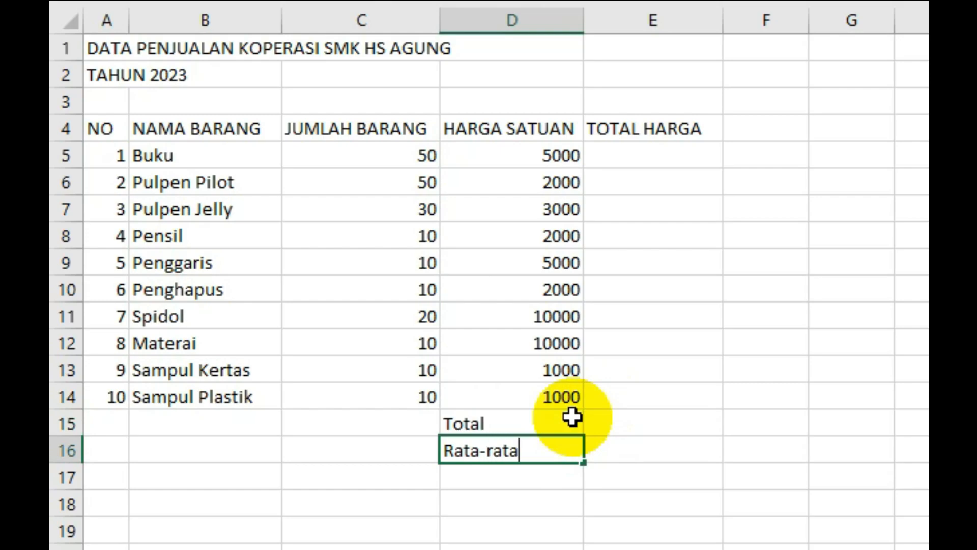
key(Return)
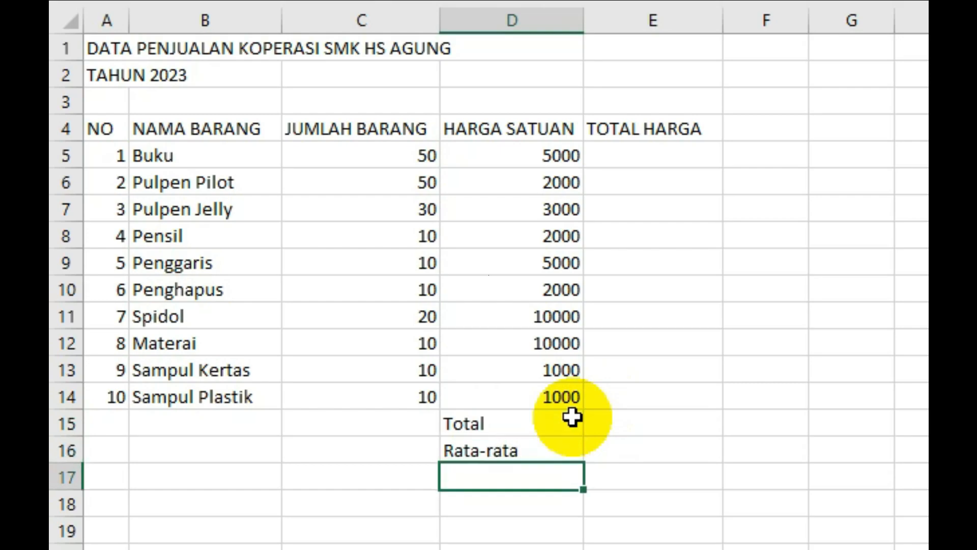
Step: Add the summary labels Nilai Terbesar, Nilai Terkecil and Banyak Data in cells D17 to D19
text(Nilai Te)
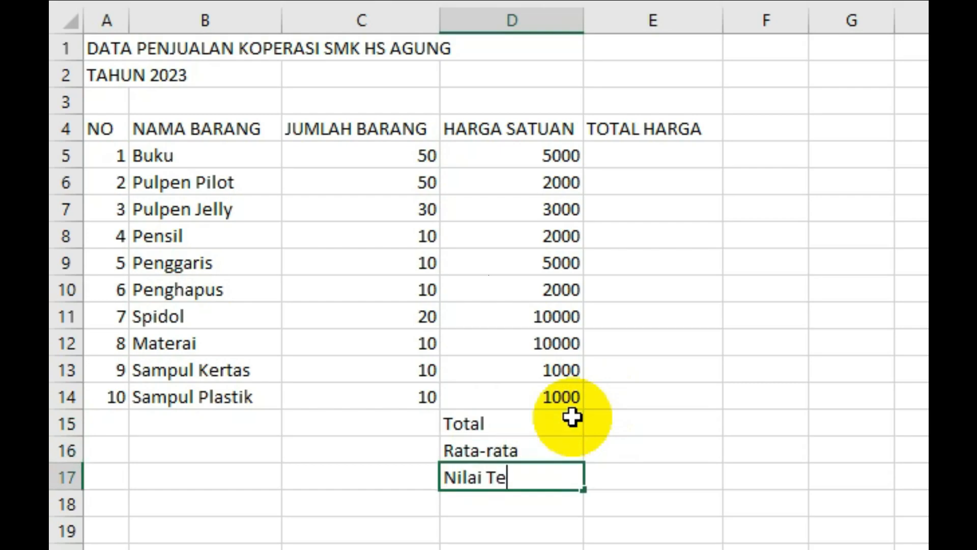
text(rbesar)
key(Return)
text(Nil)
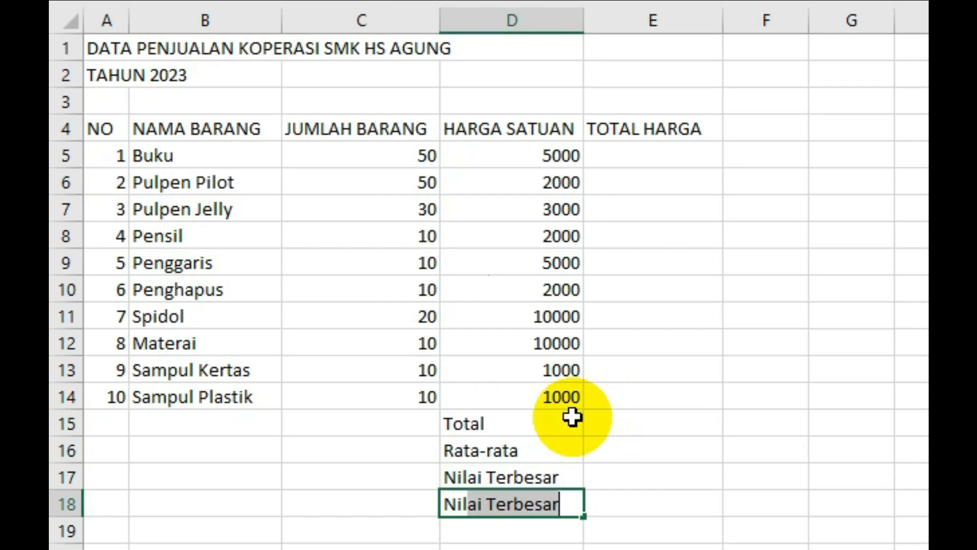
text(ai Terkecil)
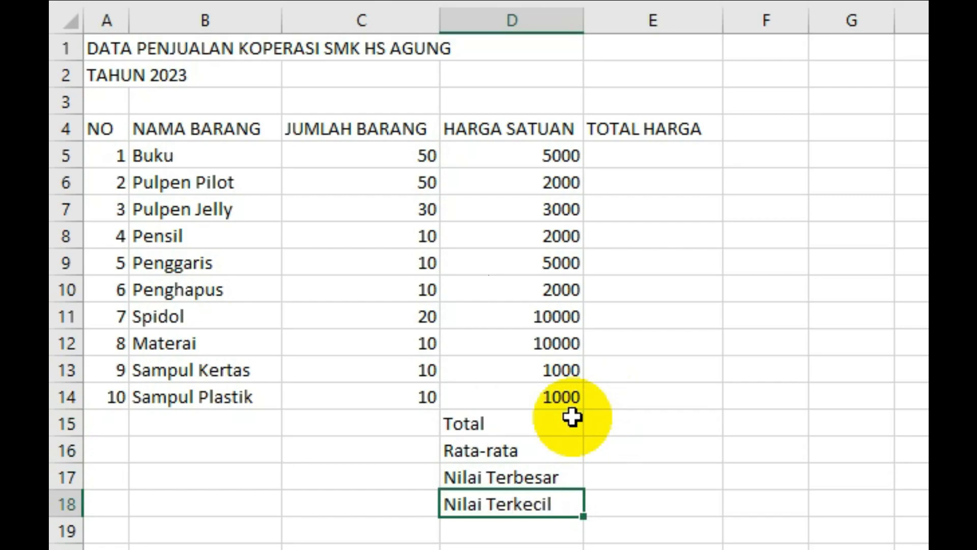
key(Return)
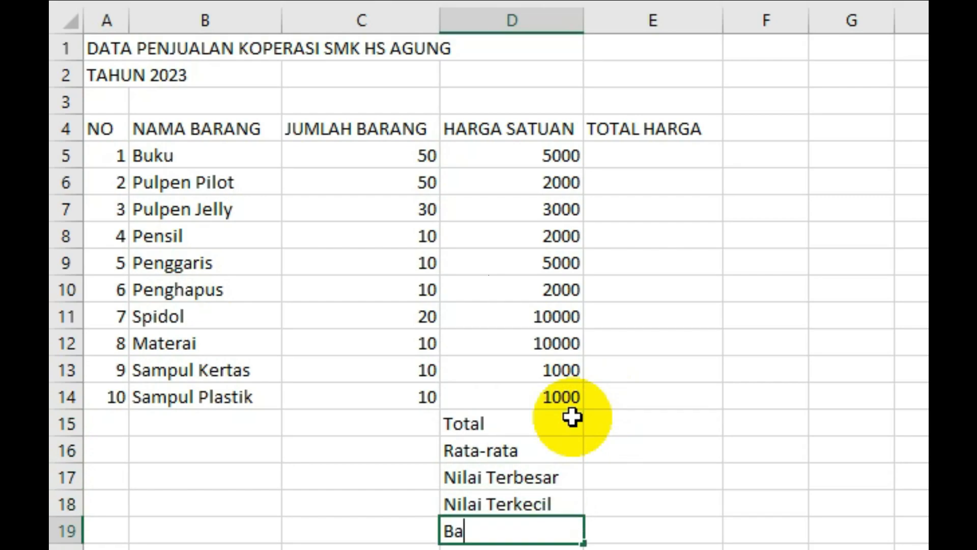
text(Banyak Da)
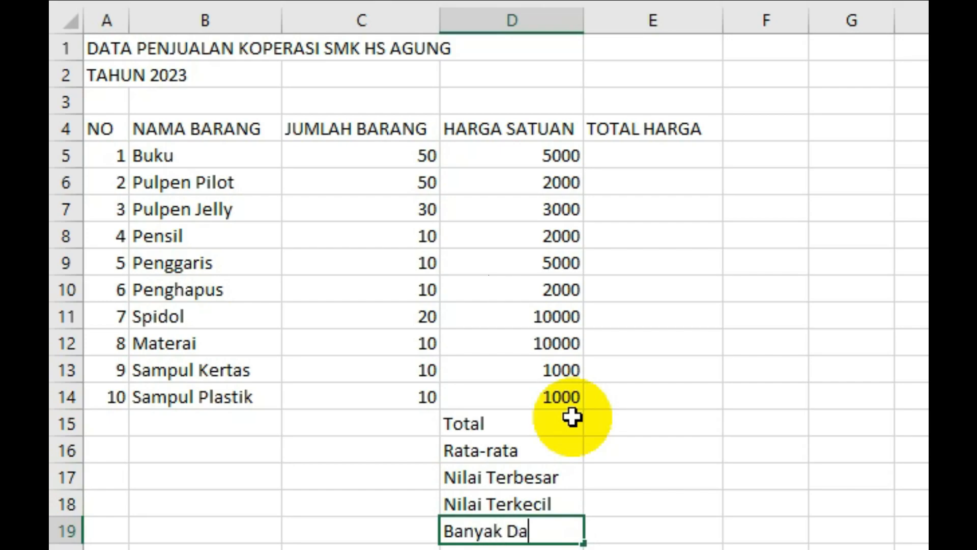
text(ta)
key(Return)
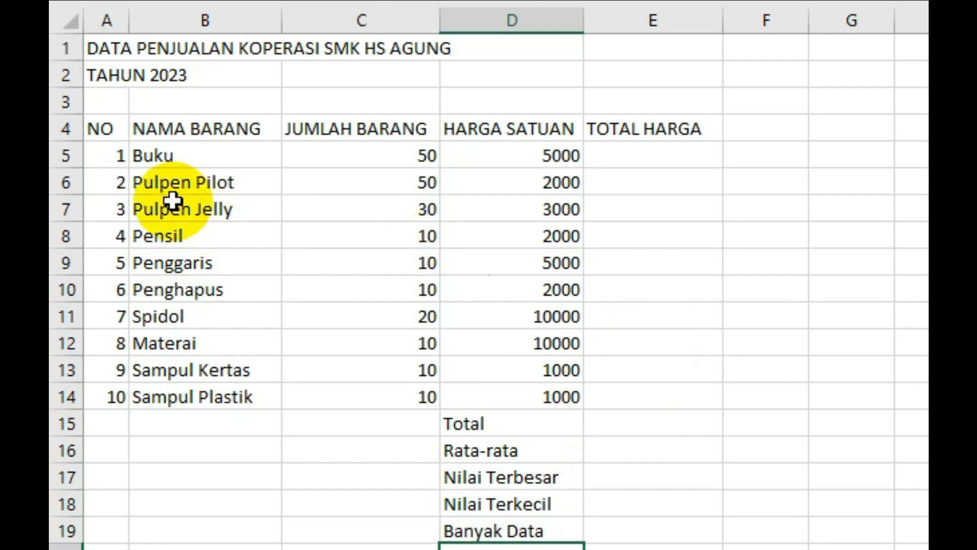
Step: Apply all borders to the main table, from the NO heading in A4 to cell E14
click(104, 130)
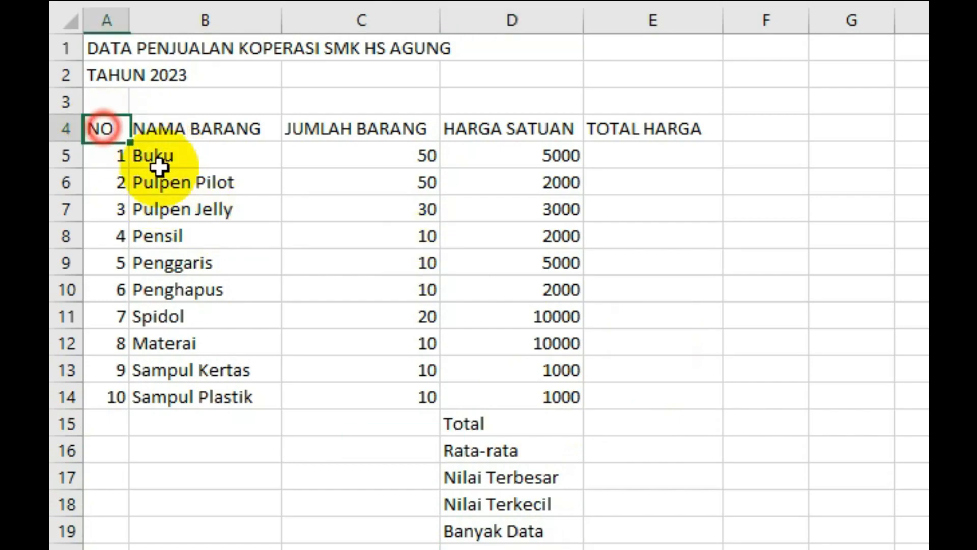
drag(158, 166, 711, 395)
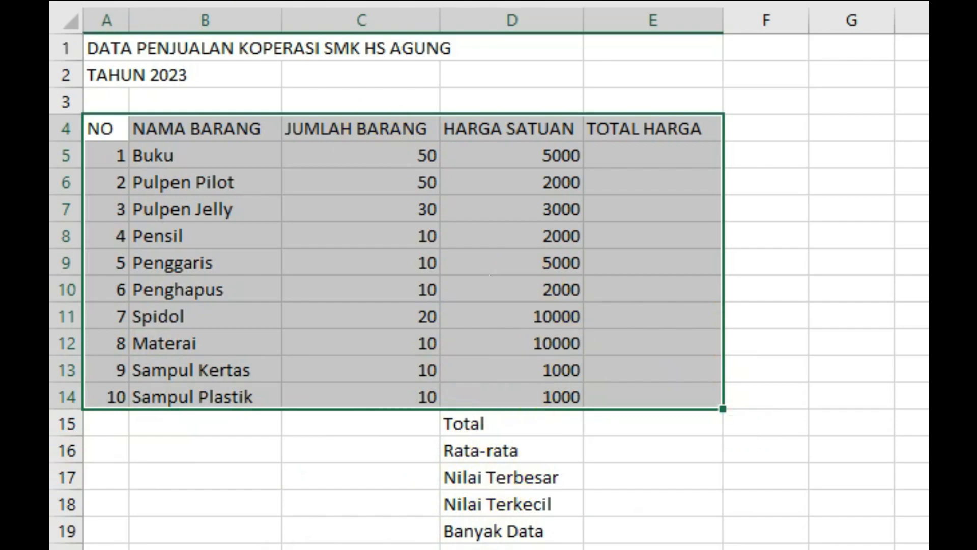
click(420, 1)
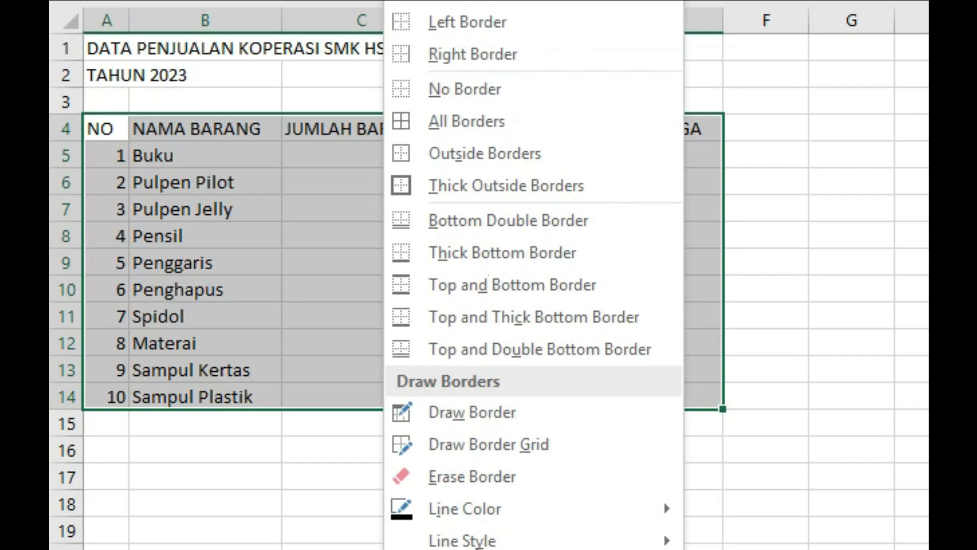
click(464, 122)
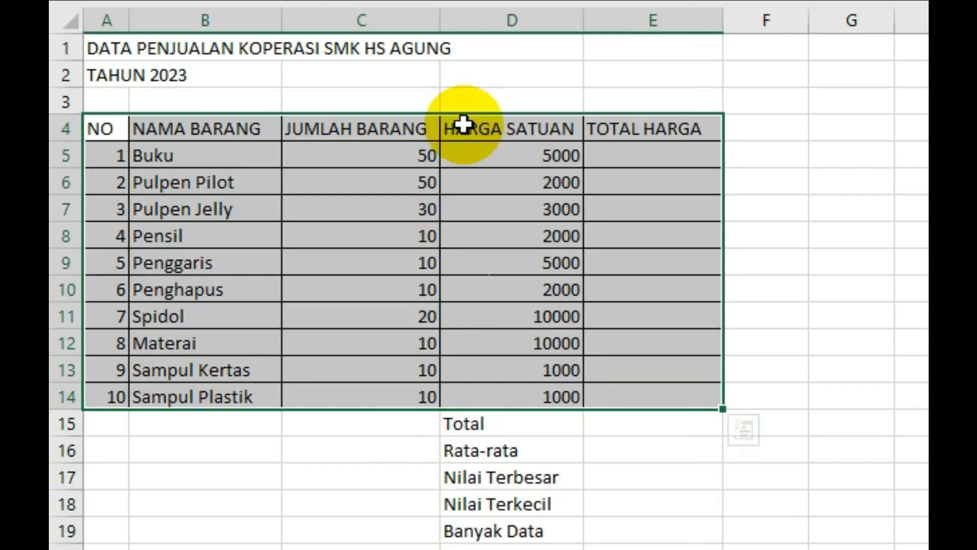
Step: Apply all borders to the summary block in cells D15 to E19
click(541, 512)
drag(527, 428, 682, 529)
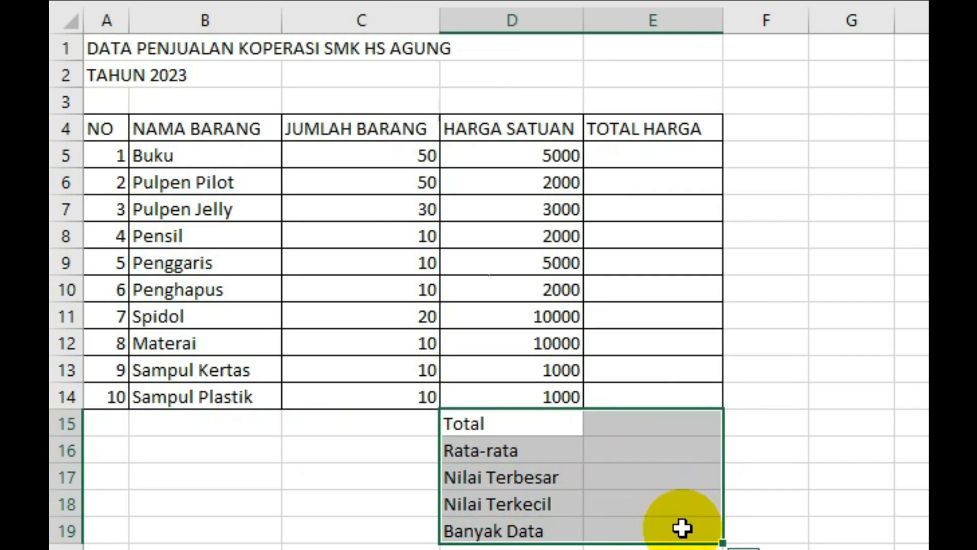
key(alt+h)
key(b)
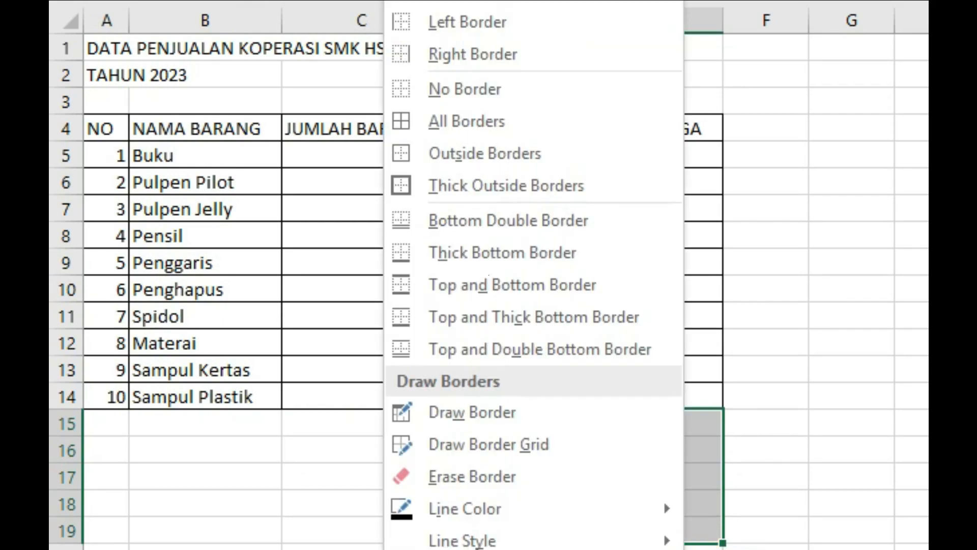
click(482, 131)
click(563, 518)
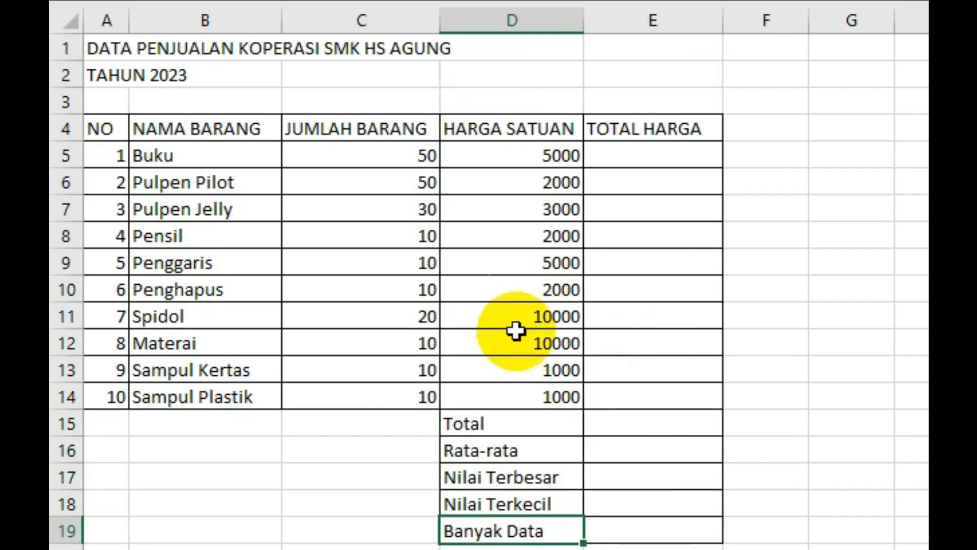
Step: Fill the heading row A4 to E4 with standard light blue and make its text bold
drag(104, 126, 258, 126)
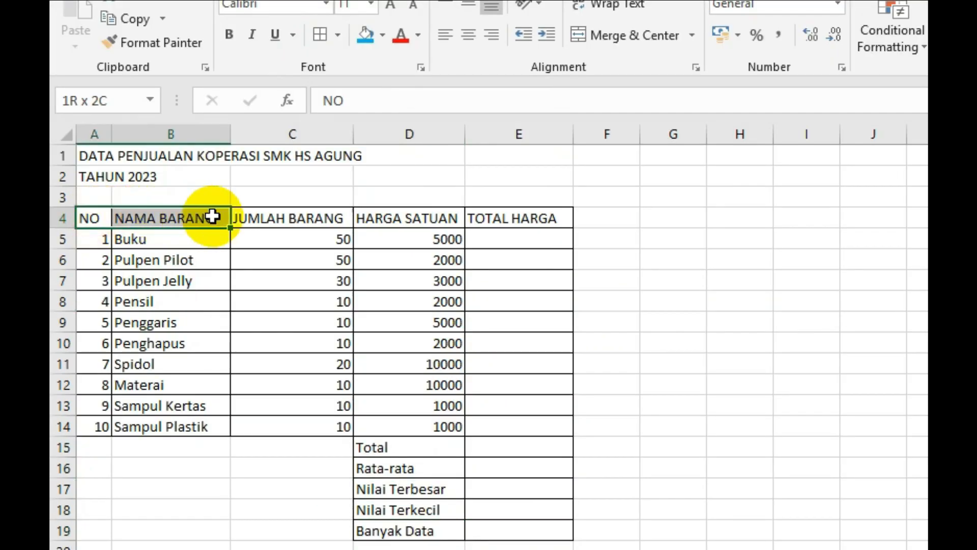
drag(212, 216, 488, 219)
click(382, 33)
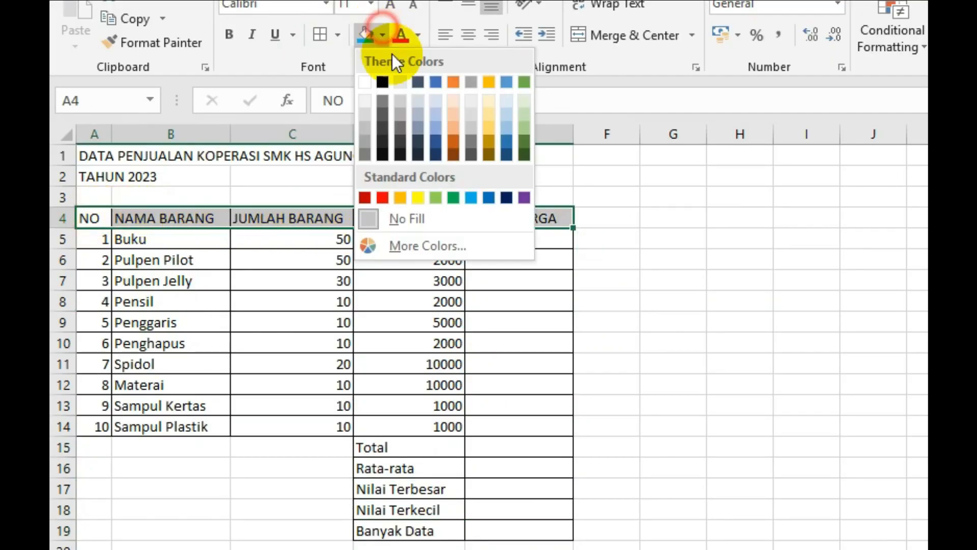
click(472, 198)
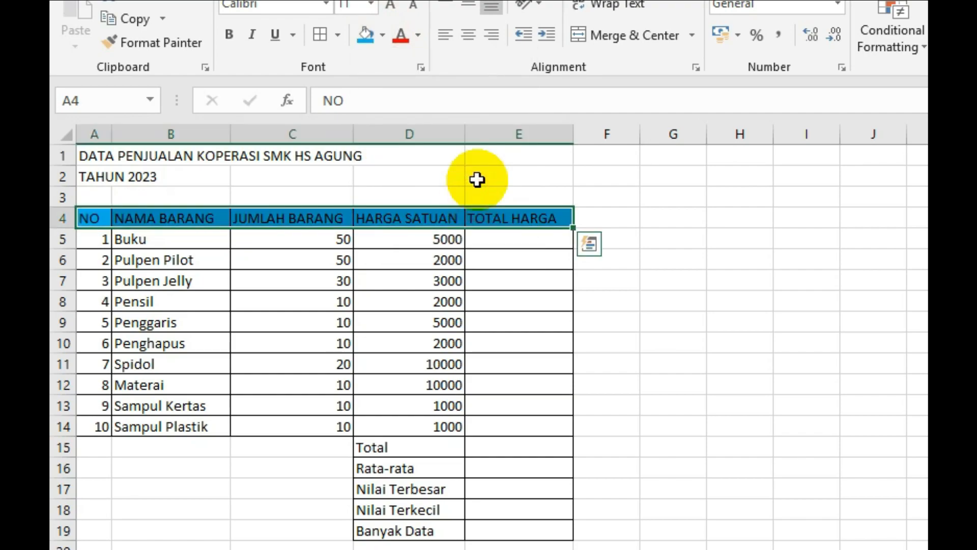
click(229, 34)
Step: Give the summary labels in D15 to D19 the same light blue fill and bold text
drag(405, 451, 405, 530)
click(369, 31)
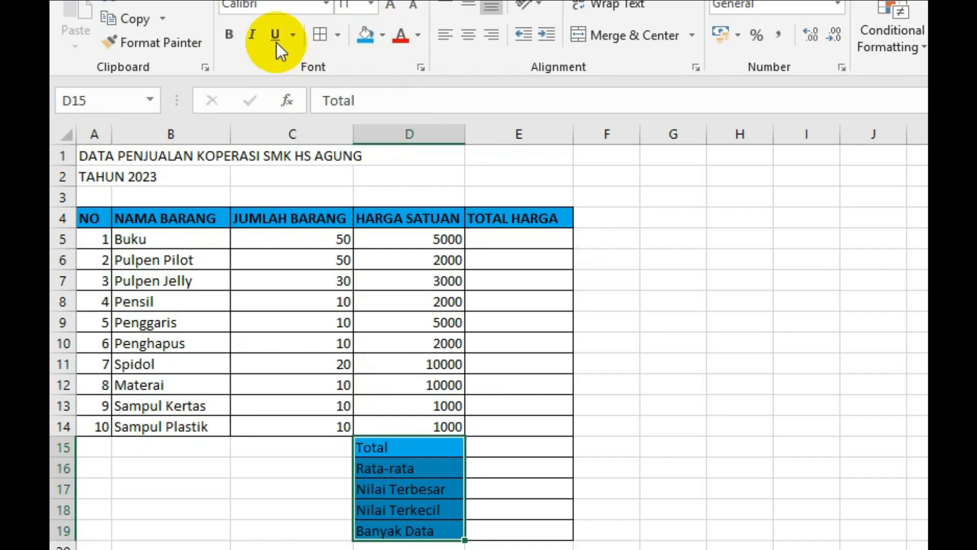
click(230, 34)
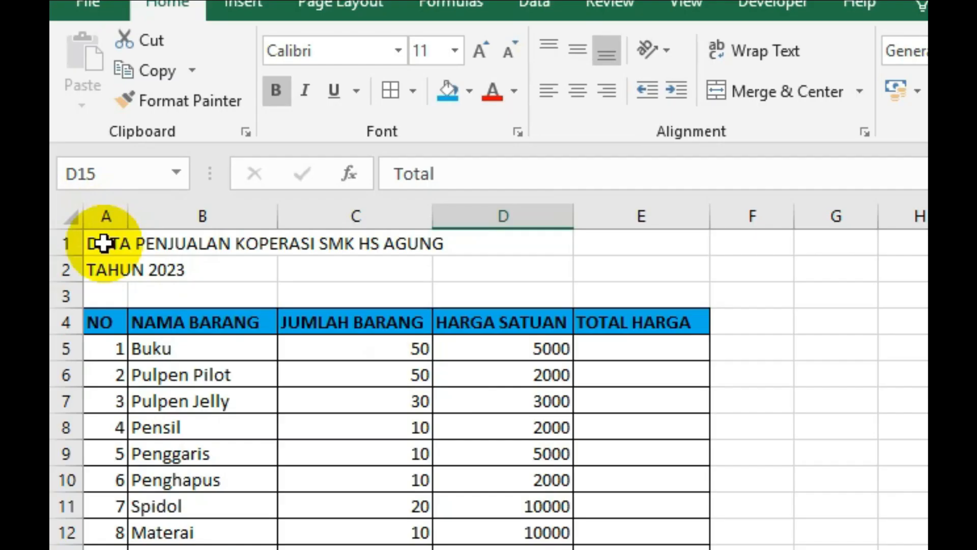
Step: Merge and center the two title lines in rows 1 and 2 separately, each across columns A to E
drag(103, 244, 610, 241)
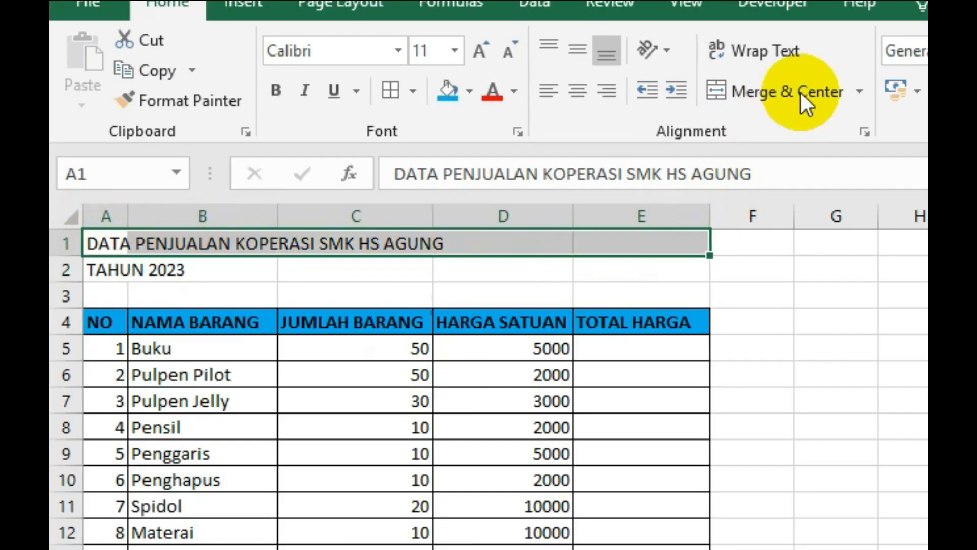
click(859, 91)
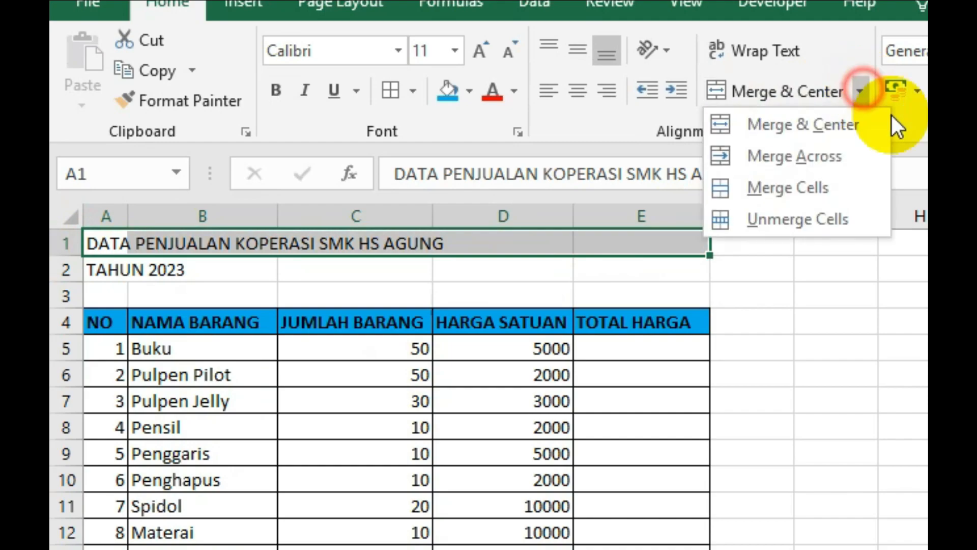
click(823, 130)
drag(106, 264, 594, 265)
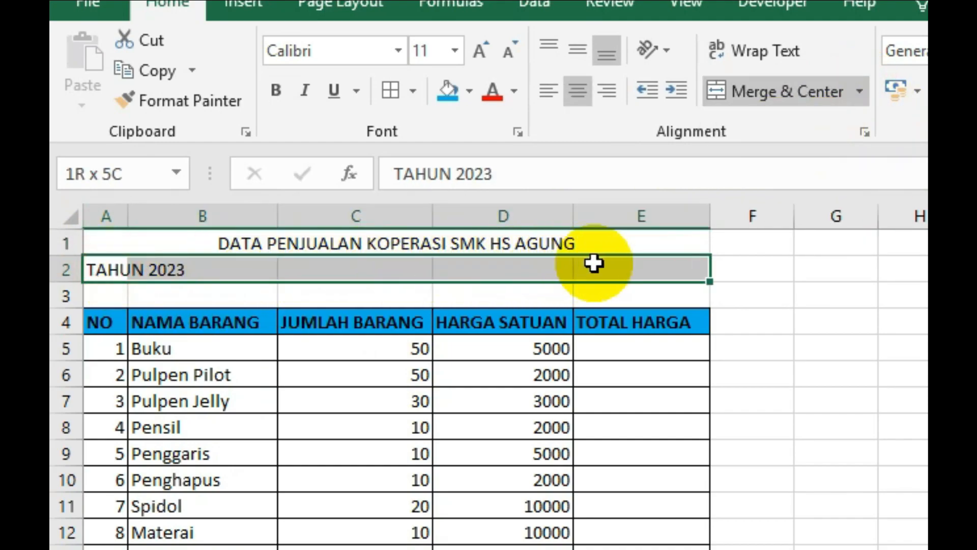
click(799, 98)
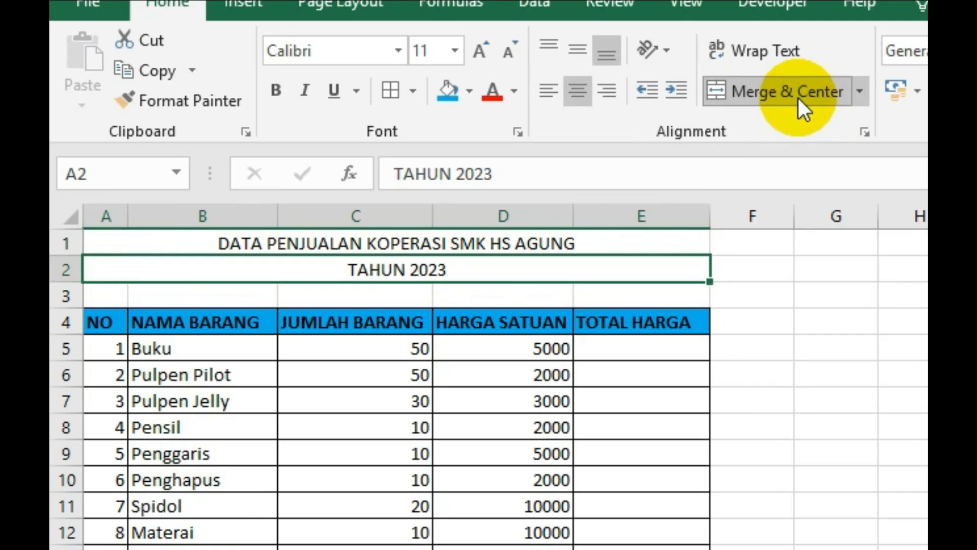
click(497, 402)
Step: Make the two merged title lines bold and increase their font size by two increments
drag(451, 251, 452, 269)
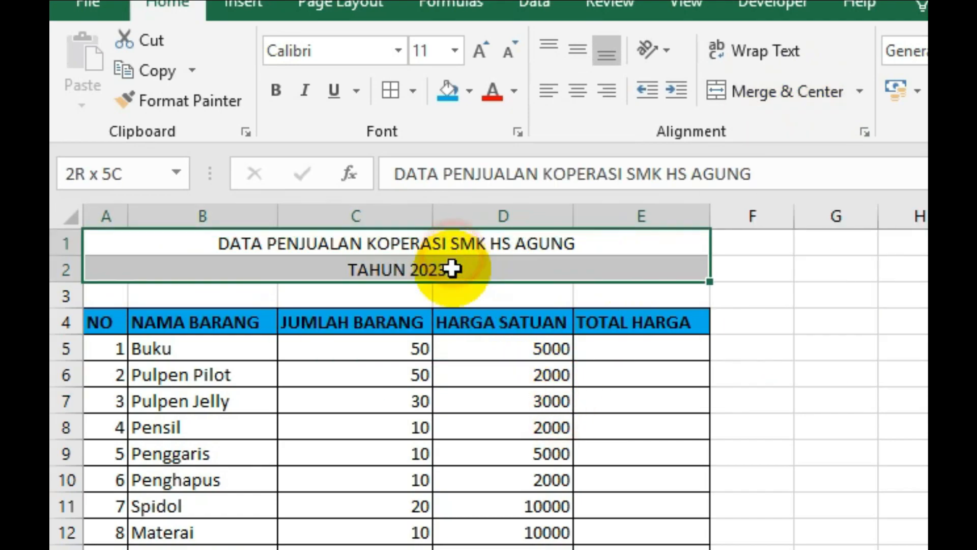
click(272, 98)
click(474, 54)
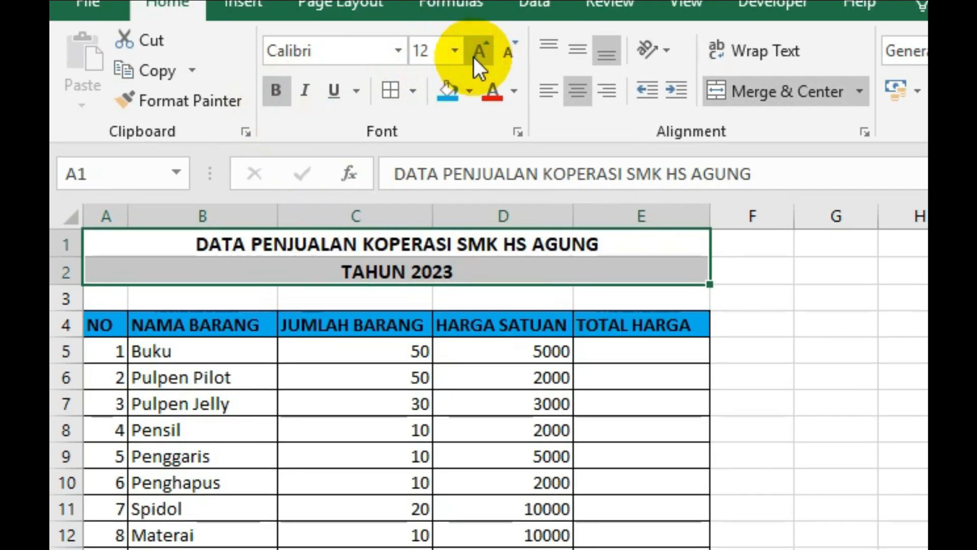
click(475, 54)
drag(540, 493, 575, 496)
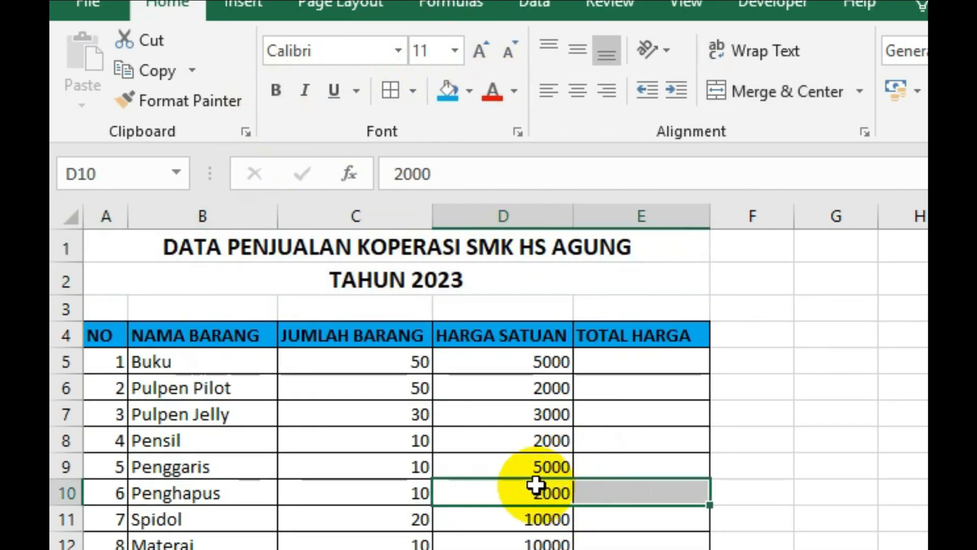
Step: Center the contents of column A (NO) and column C (JUMLAH BARANG) horizontally
click(102, 213)
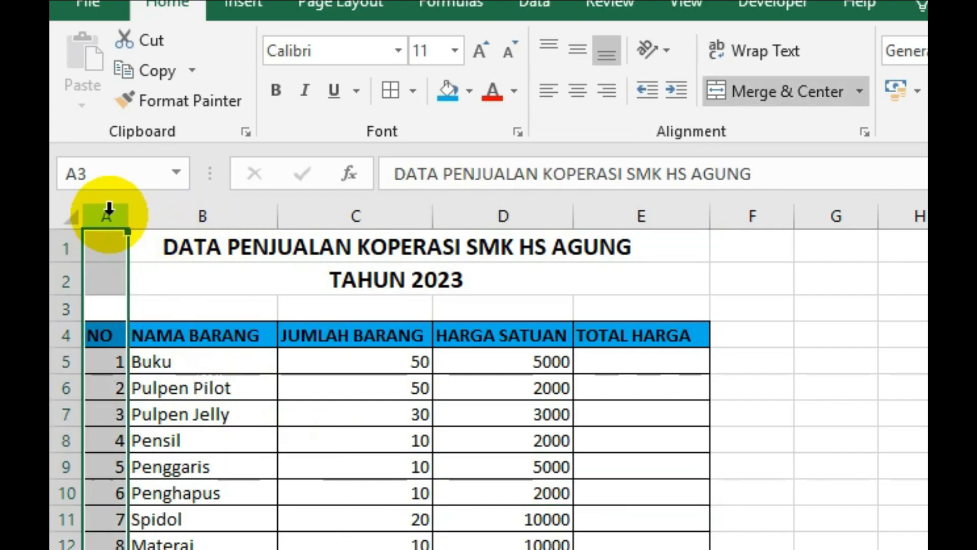
click(578, 92)
click(366, 211)
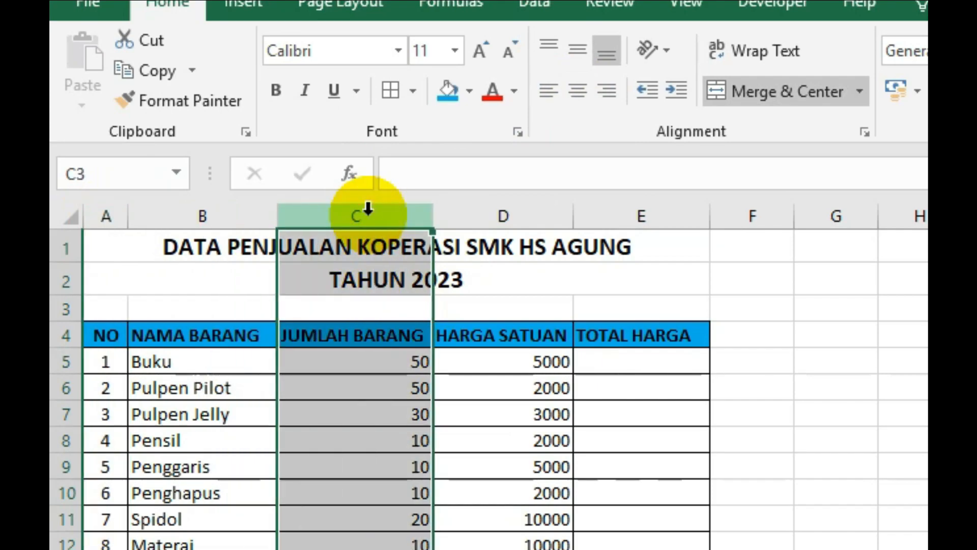
click(577, 95)
click(490, 380)
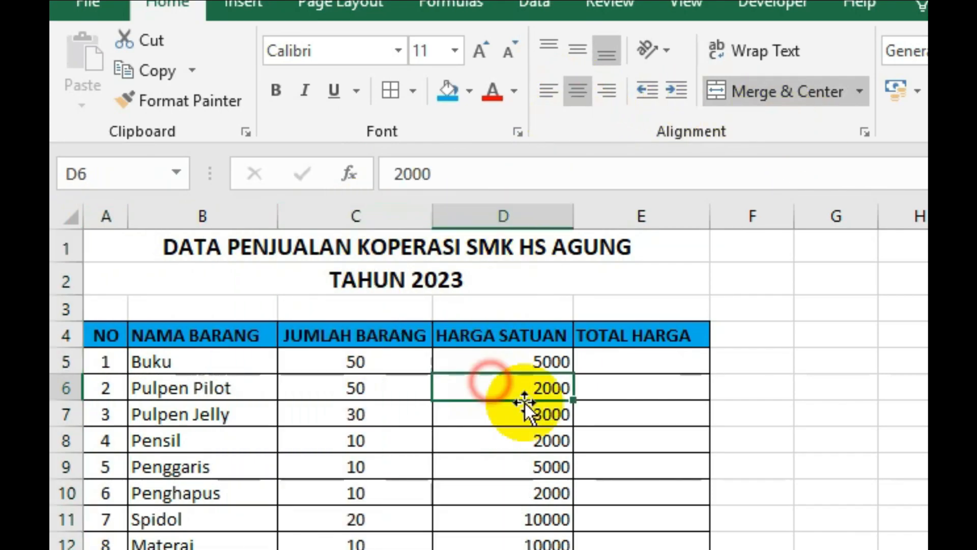
Step: Format the unit prices in D5 to D14 as Accounting with the Rp Indonesian symbol and 0 decimal places
click(520, 358)
drag(520, 359, 519, 549)
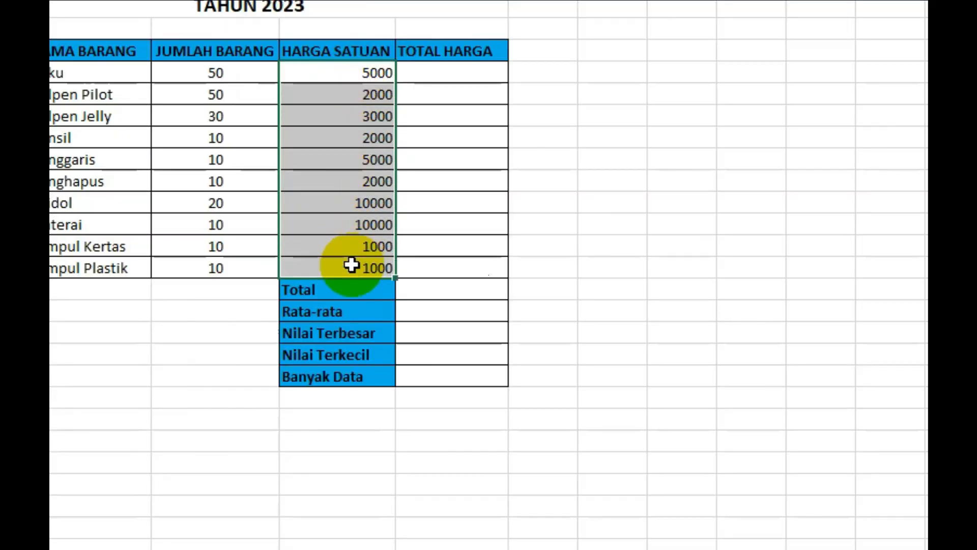
right_click(339, 153)
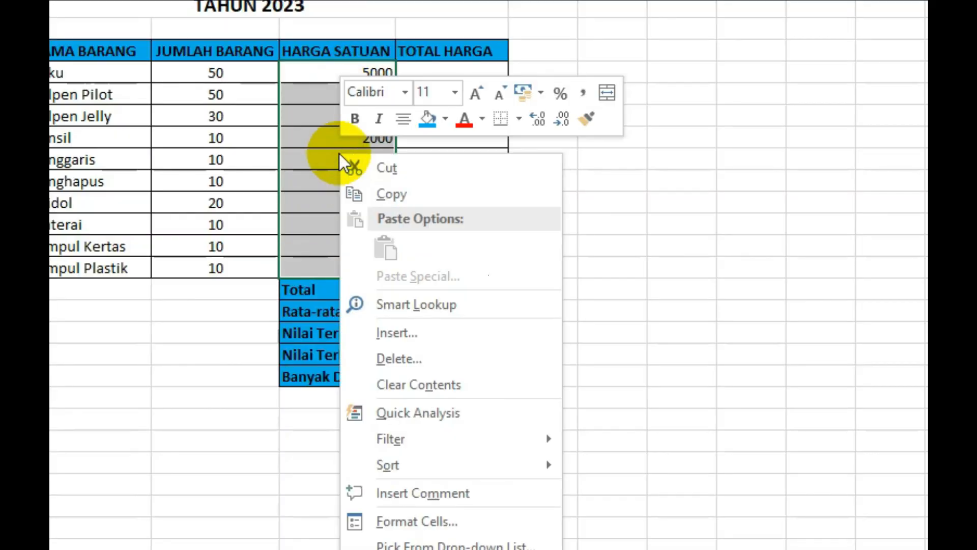
click(430, 530)
drag(305, 175, 432, 59)
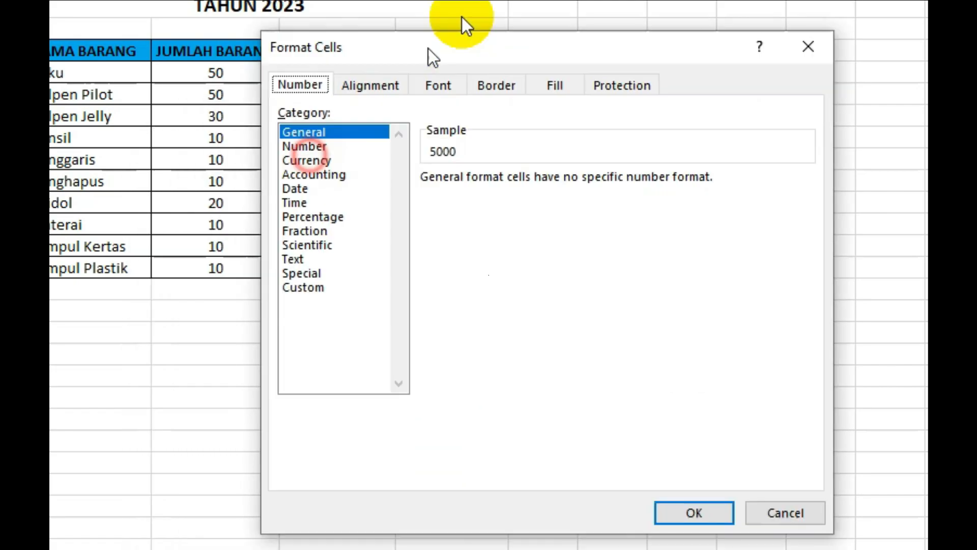
drag(466, 23, 493, 1)
click(380, 117)
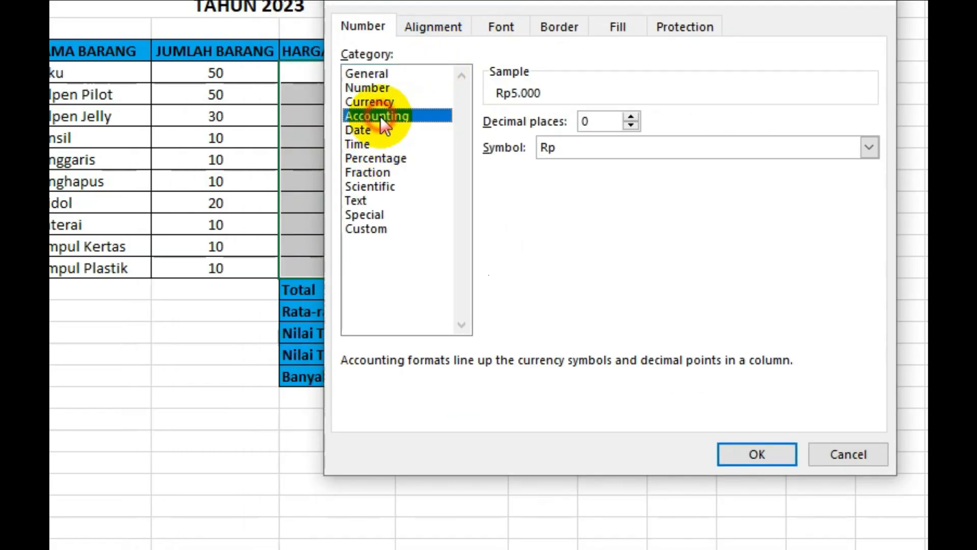
click(591, 146)
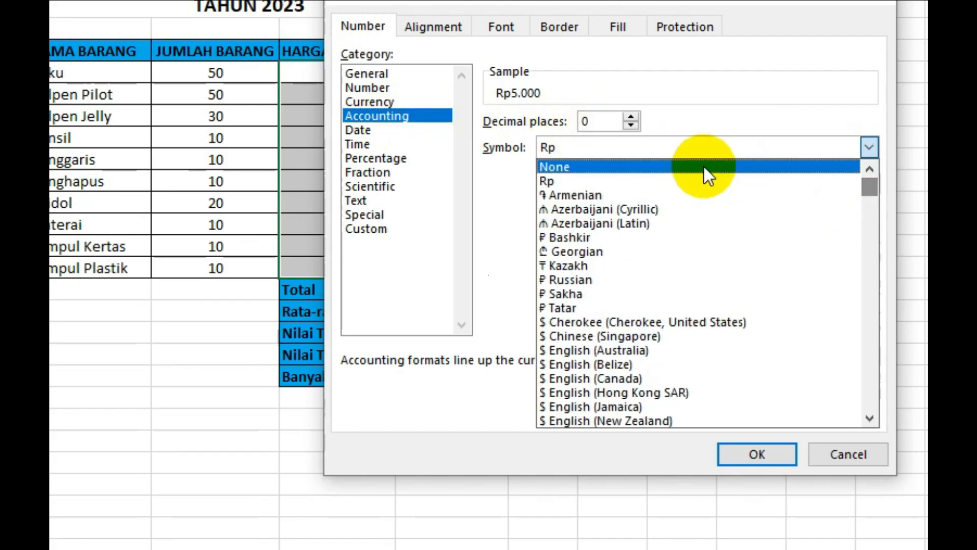
drag(870, 188, 875, 283)
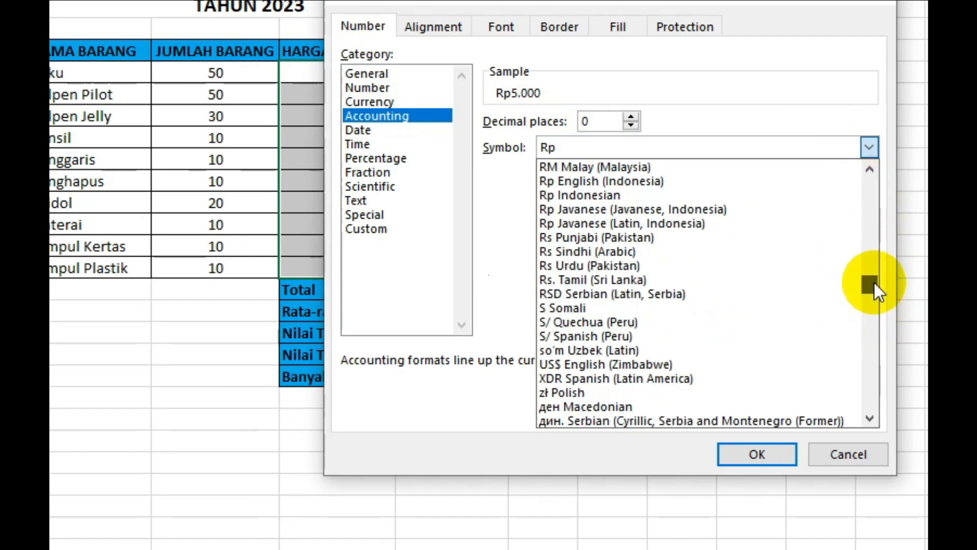
click(664, 193)
click(758, 453)
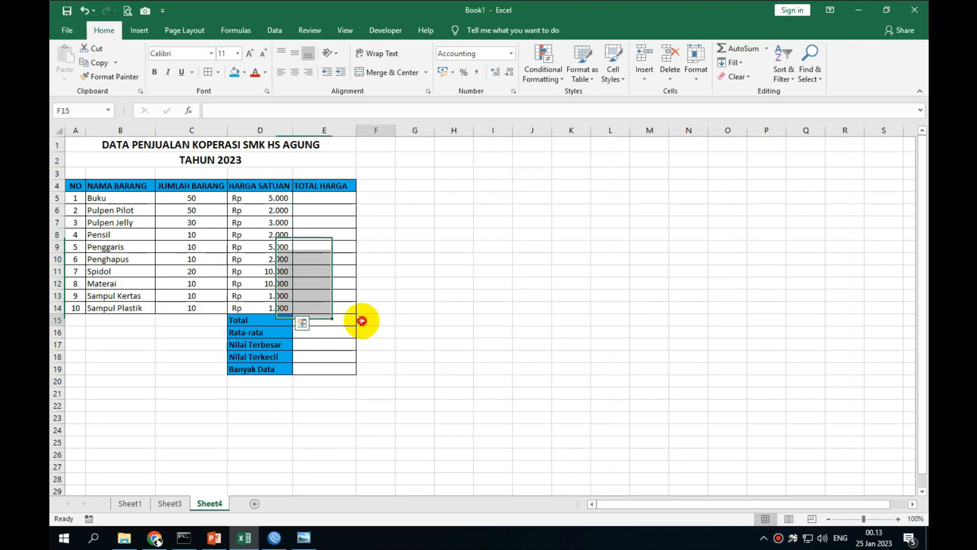
click(367, 320)
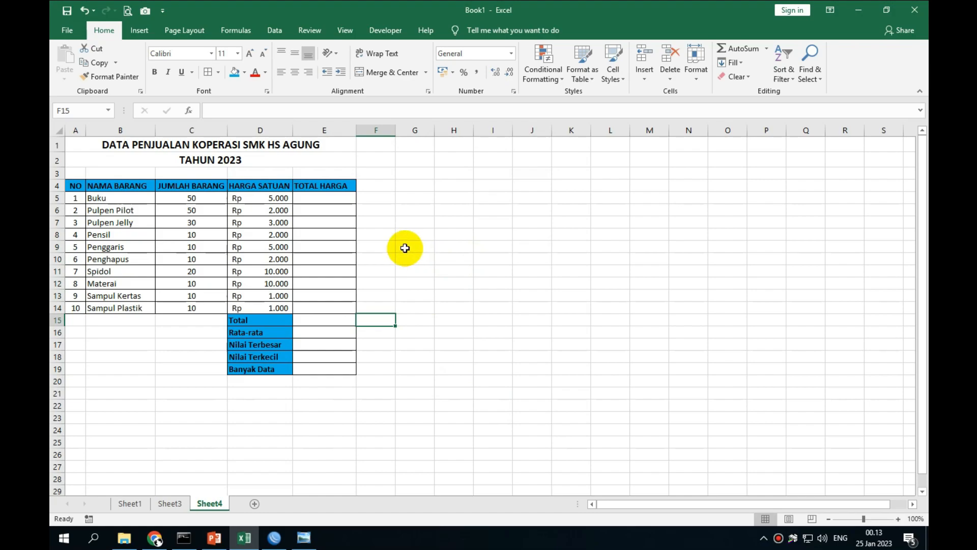
Step: Calculate the first item's total price in E5 with =C5*D5 and fill the formula down to E14
click(316, 199)
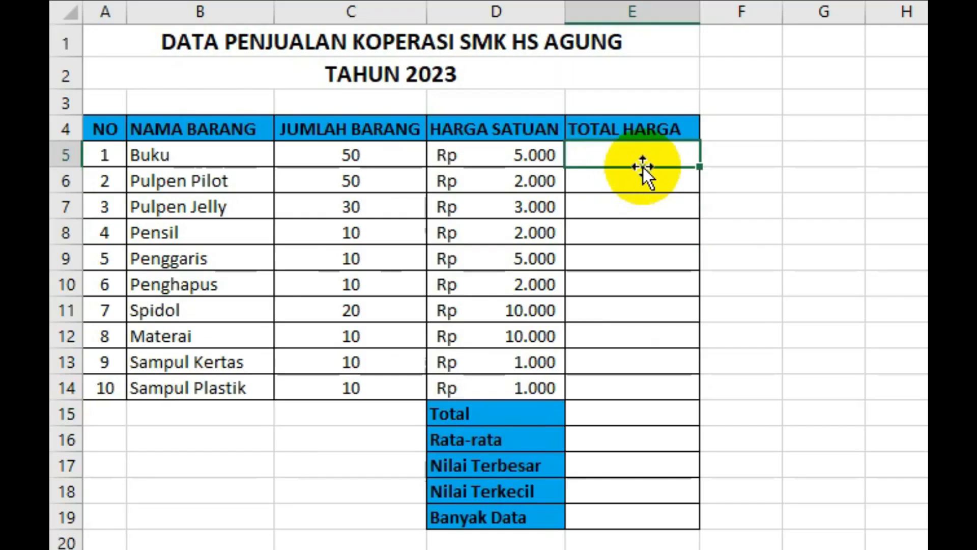
text(=)
click(343, 157)
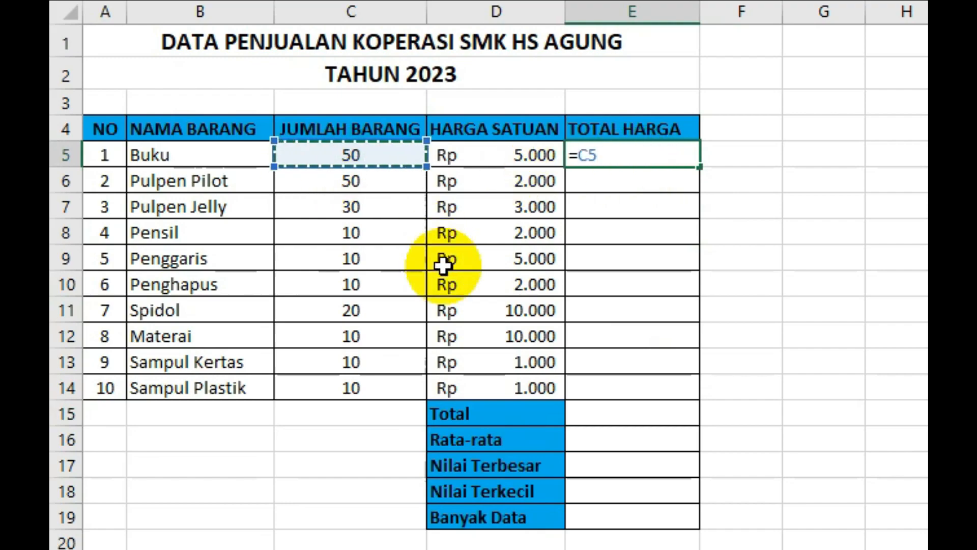
text(*)
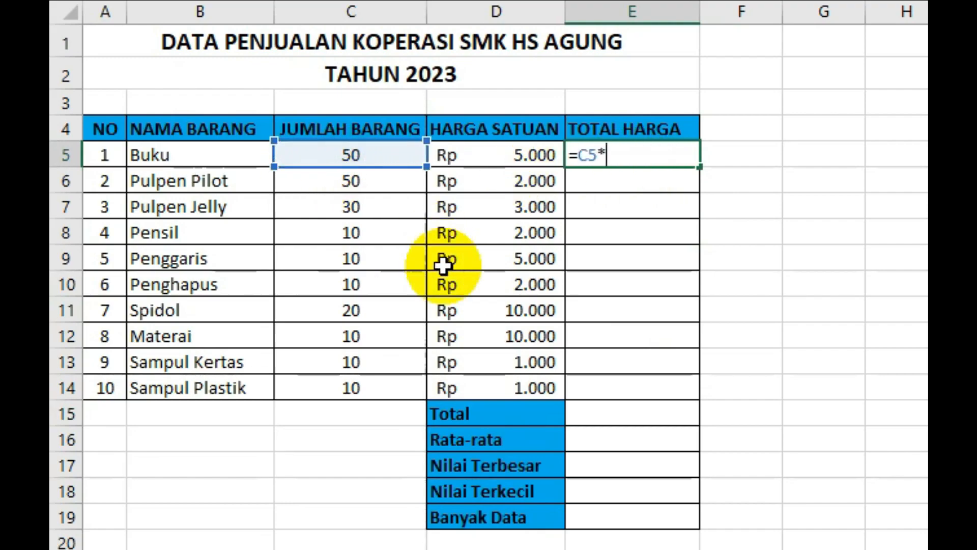
click(500, 153)
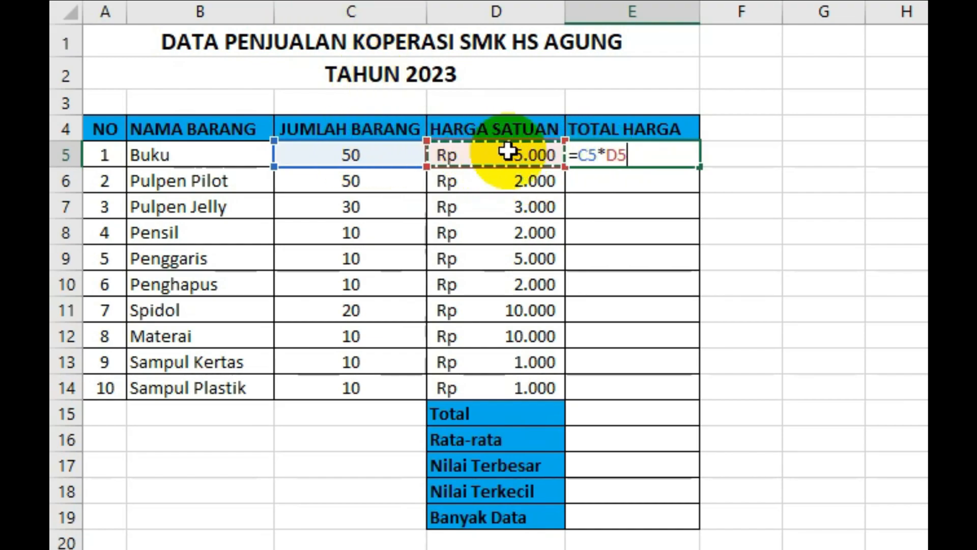
key(Return)
click(693, 156)
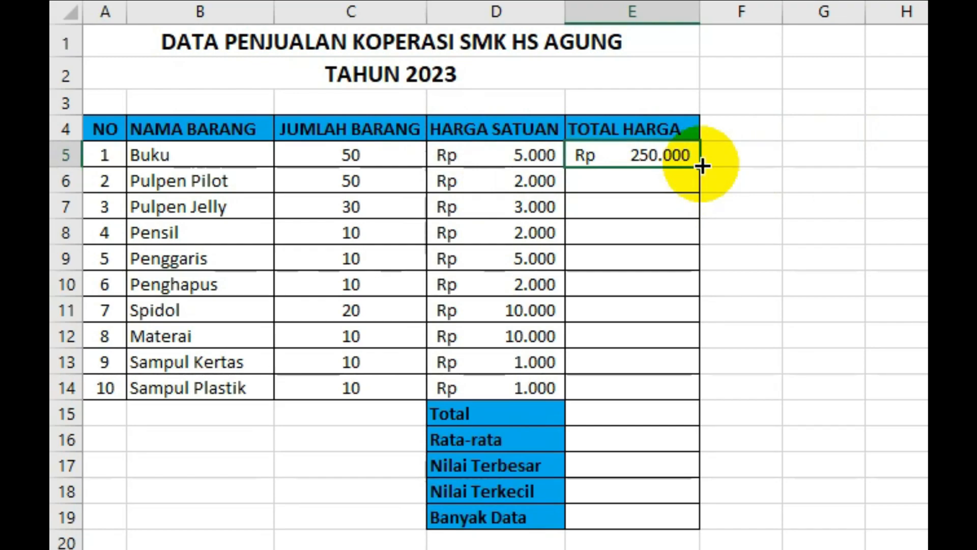
drag(701, 166, 694, 402)
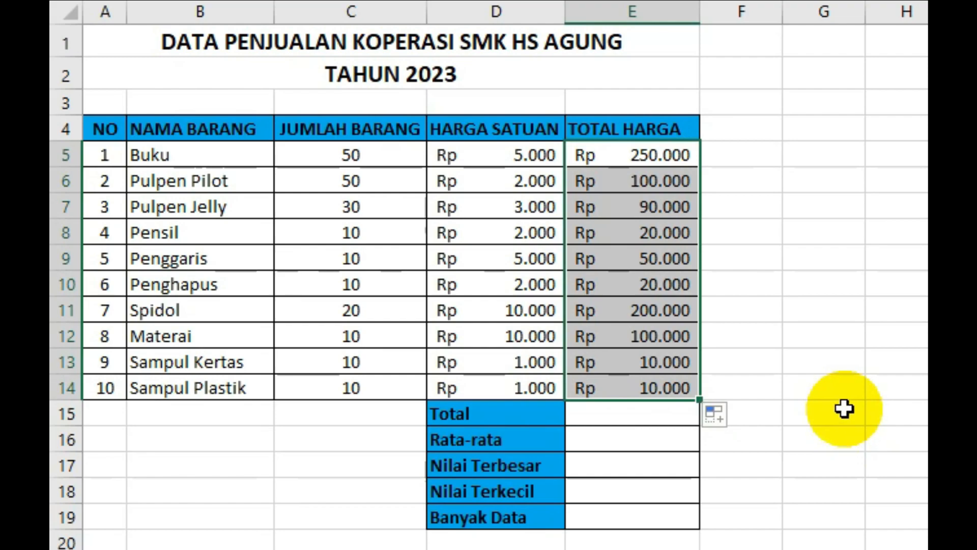
Step: Enter =SUM(E5:E14) in E15 to calculate the Total of the TOTAL HARGA column
click(660, 413)
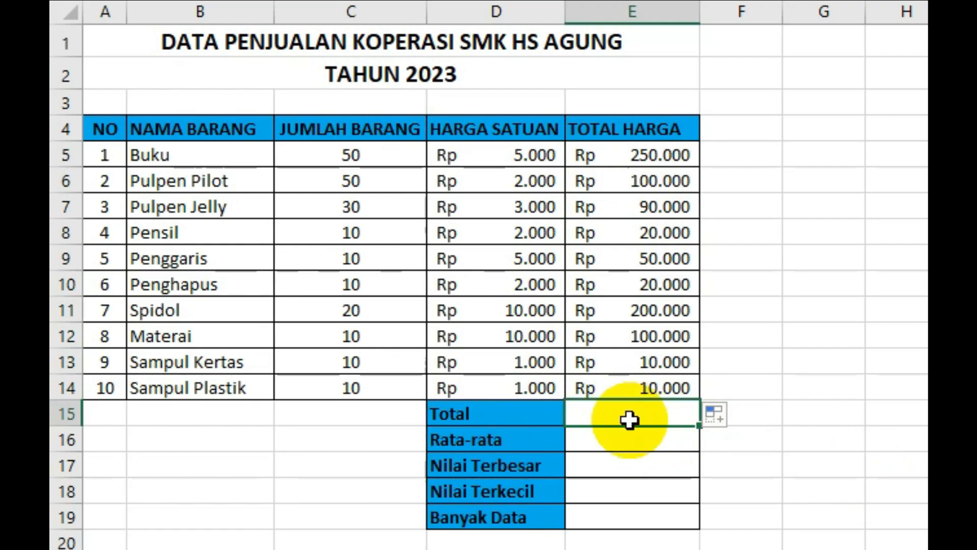
text(=sum)
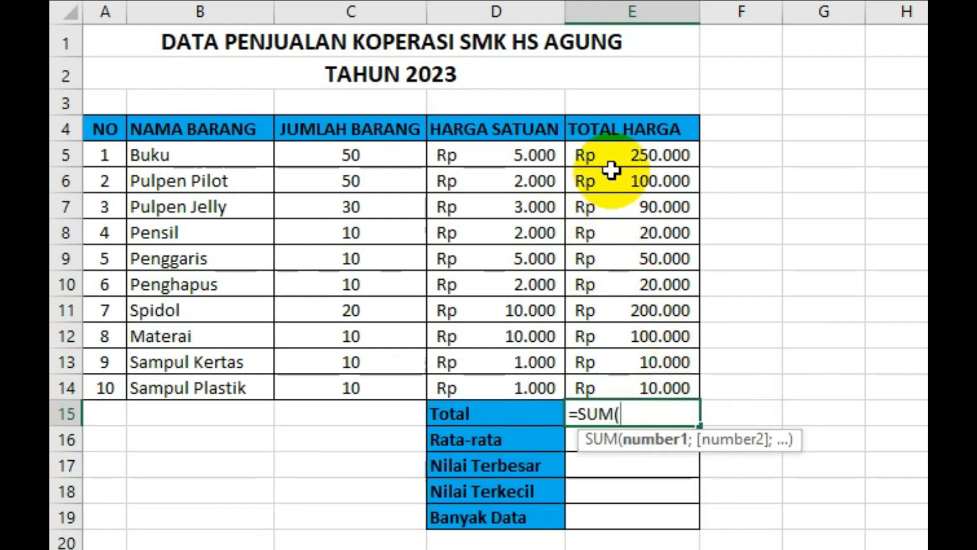
drag(615, 157, 621, 387)
text())
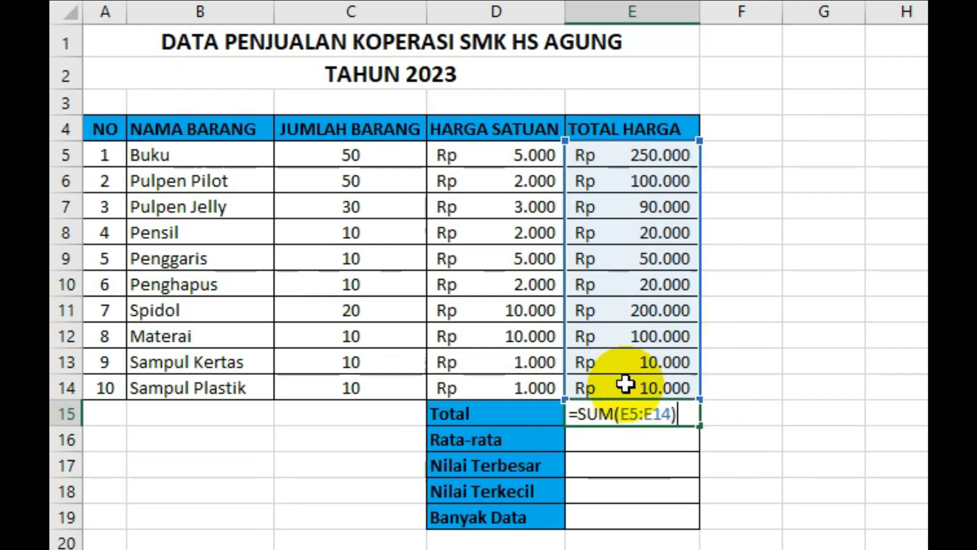
key(Return)
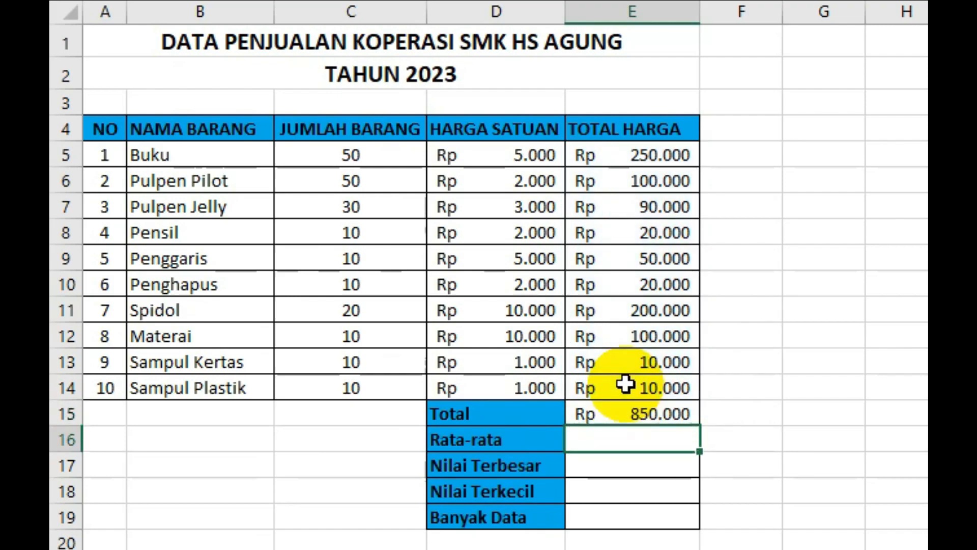
Step: Calculate the Rata-rata value in E16 with the AVERAGE function over E5:E14
text(=avera)
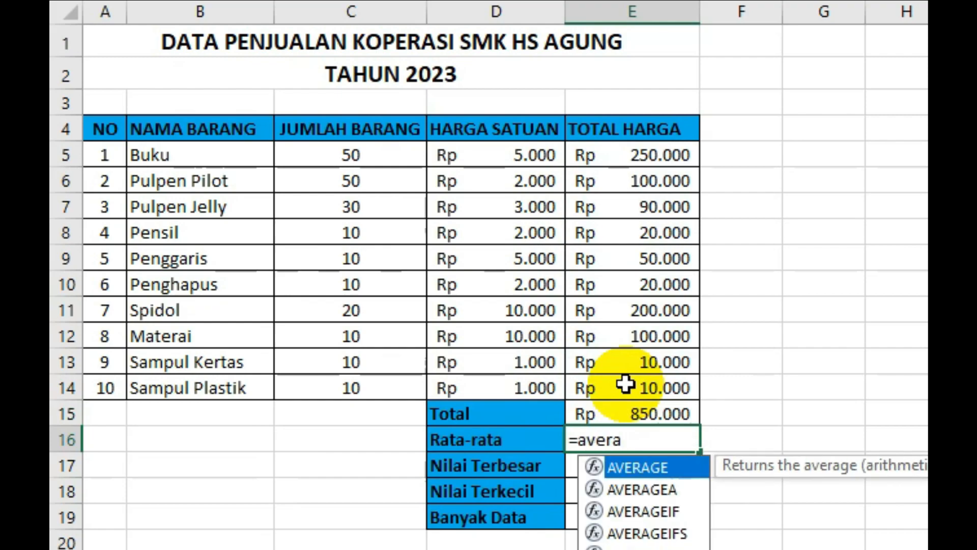
key(Tab)
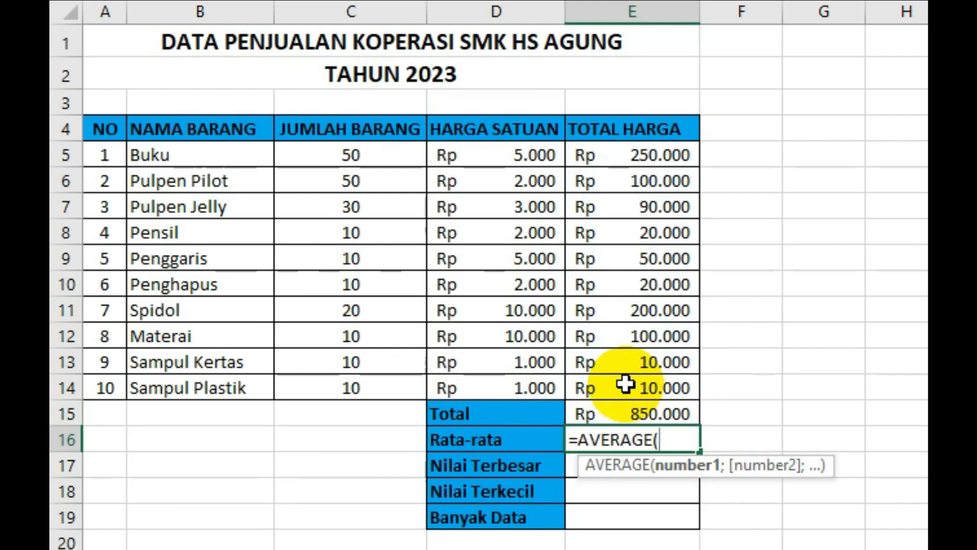
drag(620, 159, 621, 387)
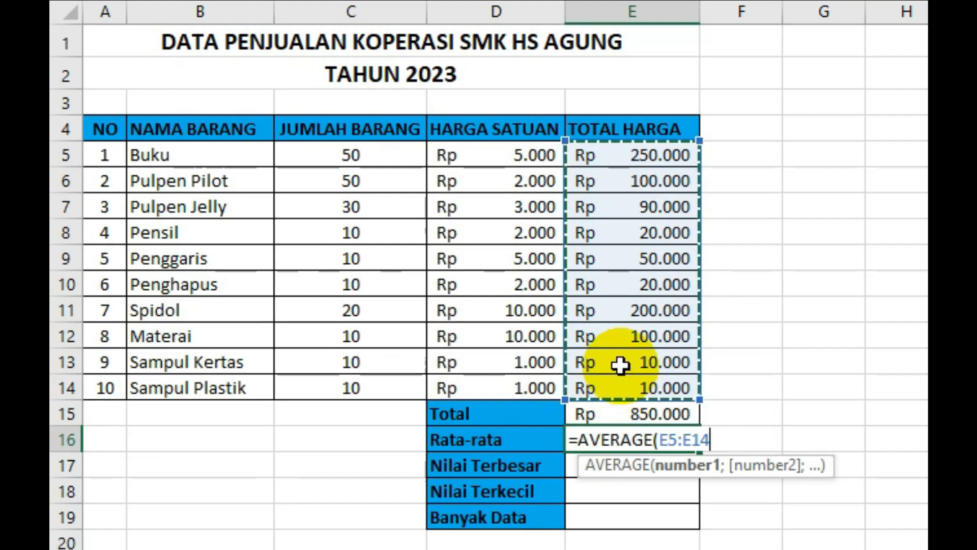
key(Return)
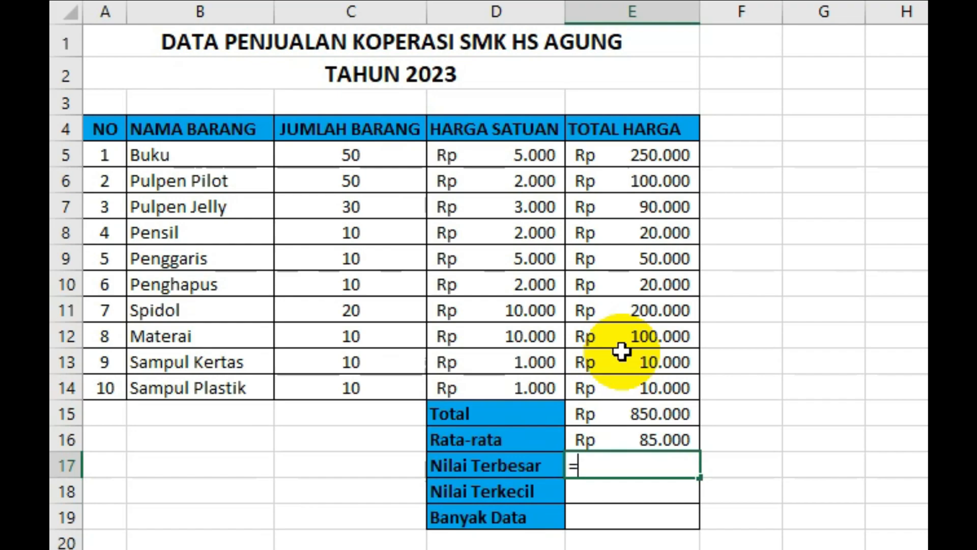
Step: Calculate the Nilai Terbesar value in E17 with the MAX function over E5:E14
text(=ma)
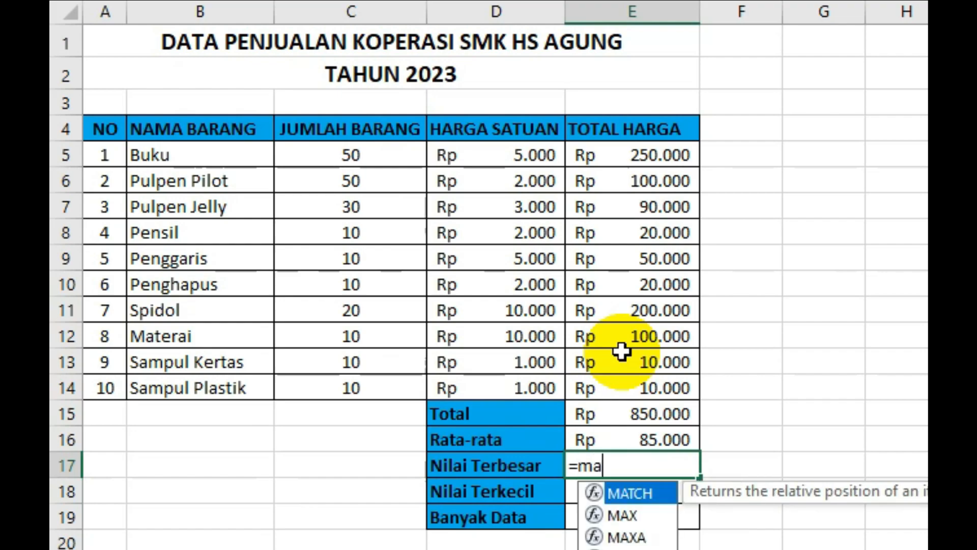
key(Down)
key(Tab)
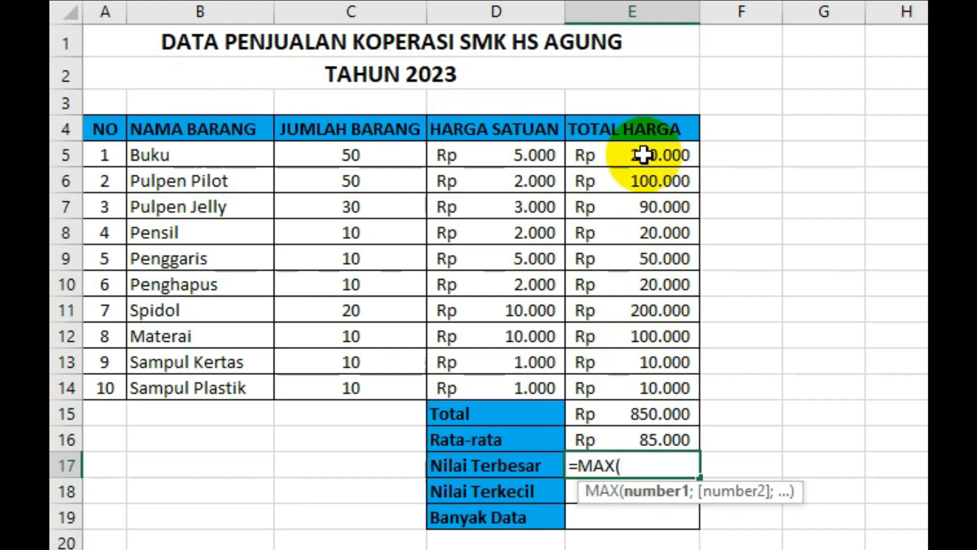
drag(640, 155, 640, 375)
text())
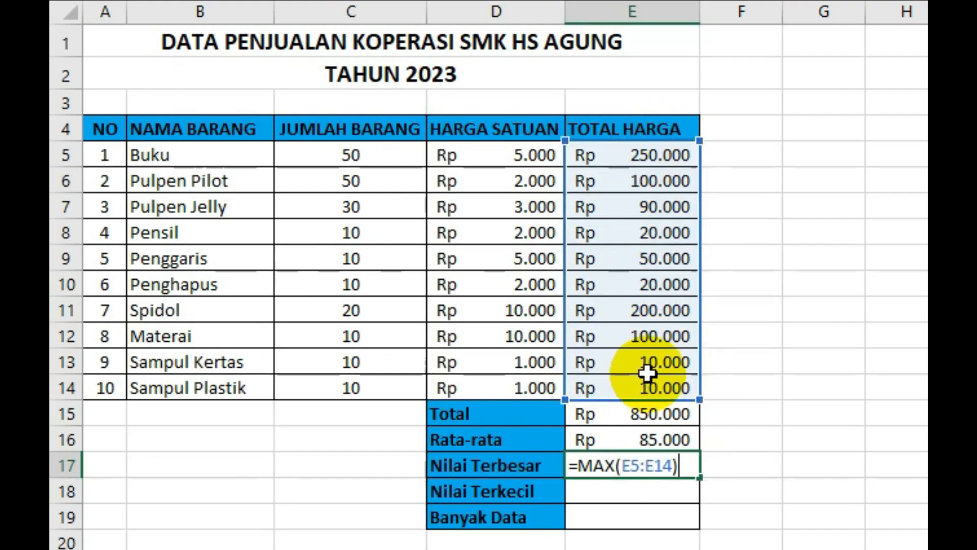
key(Return)
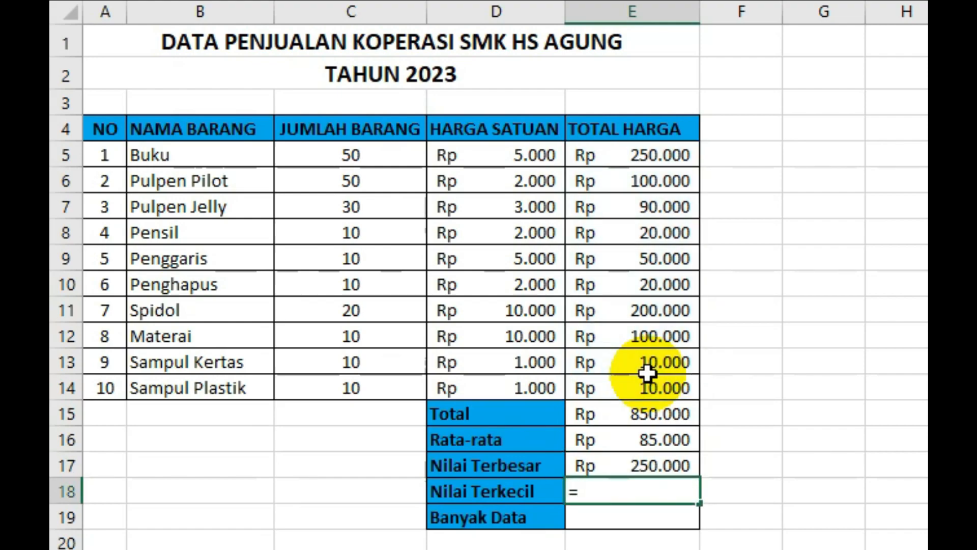
Step: Calculate the Nilai Terkecil value in E18 with the MIN function over E5:E14
text(=min)
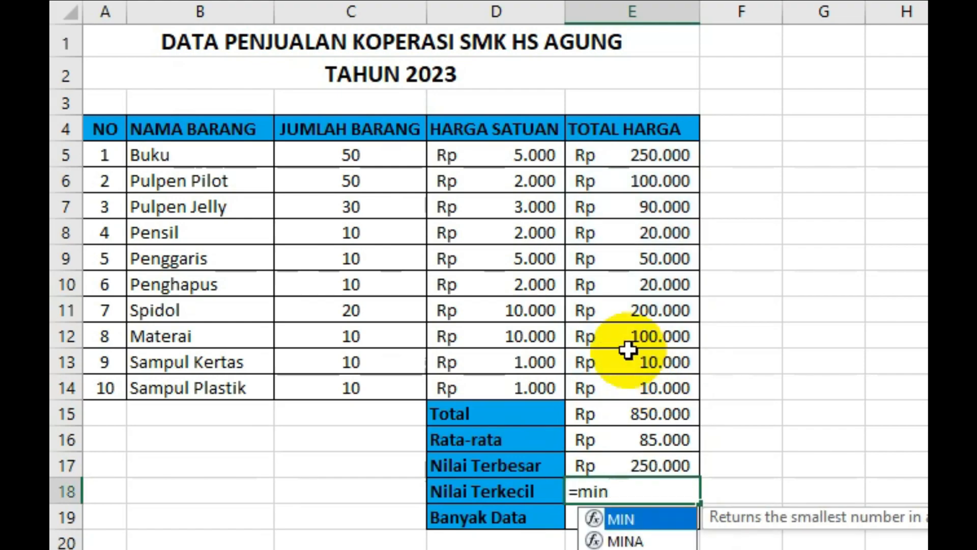
key(Tab)
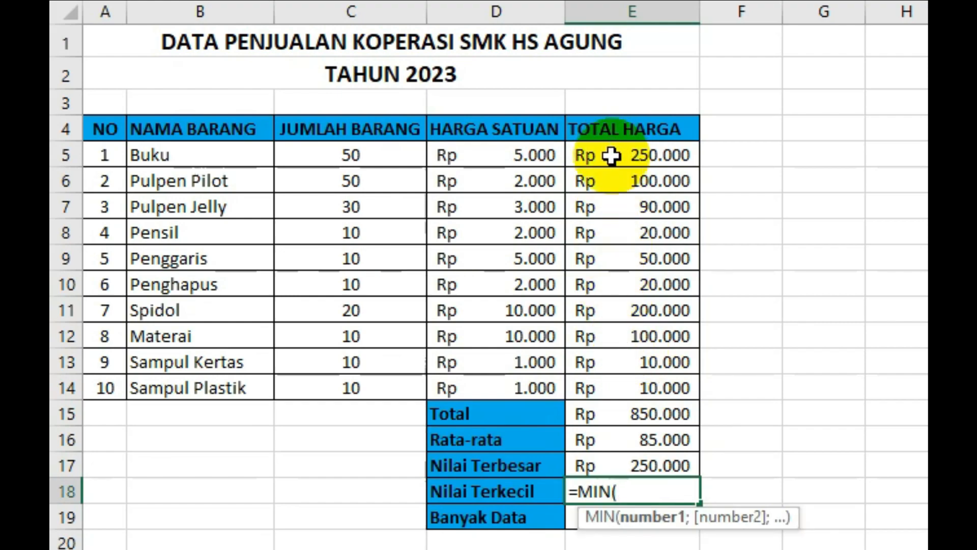
drag(615, 157, 633, 379)
text())
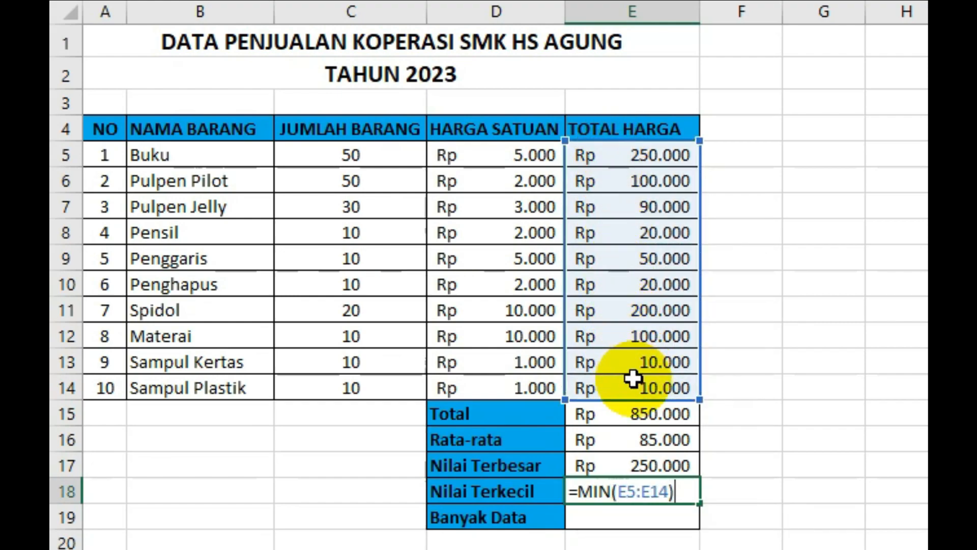
key(Return)
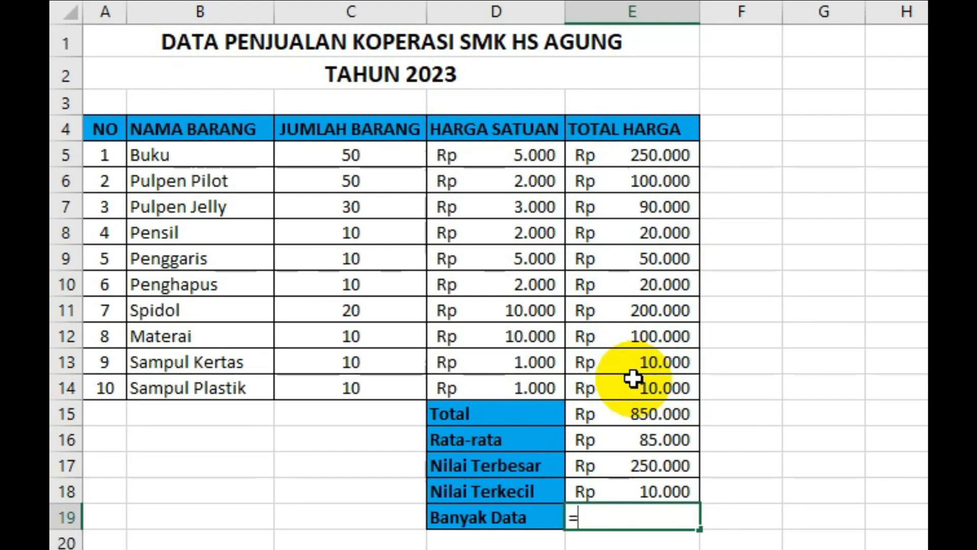
Step: Count the entries for Banyak Data in E19 with the COUNT function over E5:E14
text(=count)
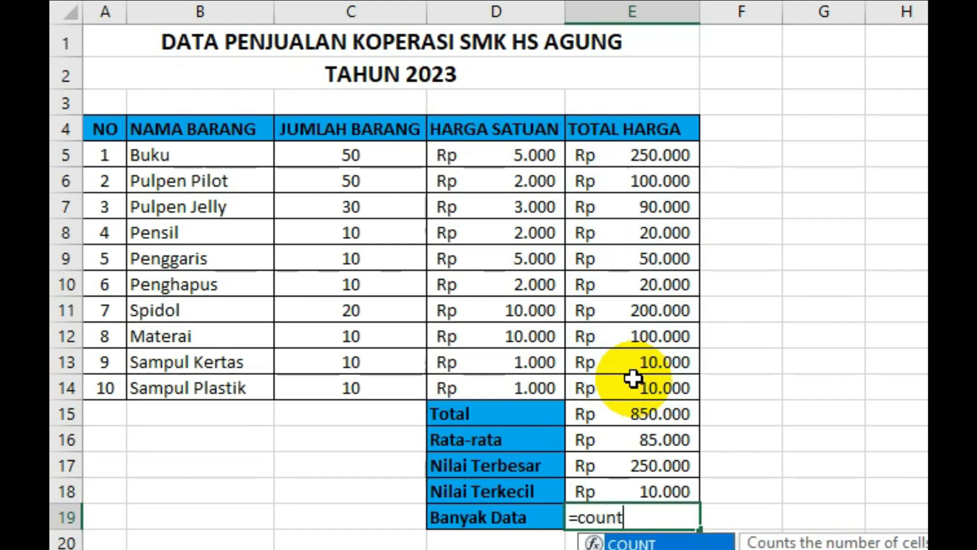
key(Tab)
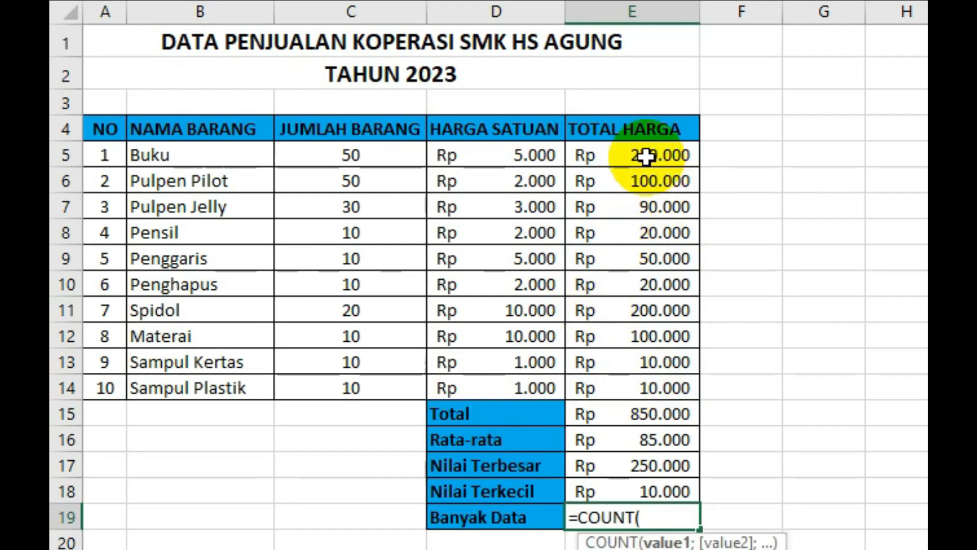
drag(639, 153, 644, 384)
key(Return)
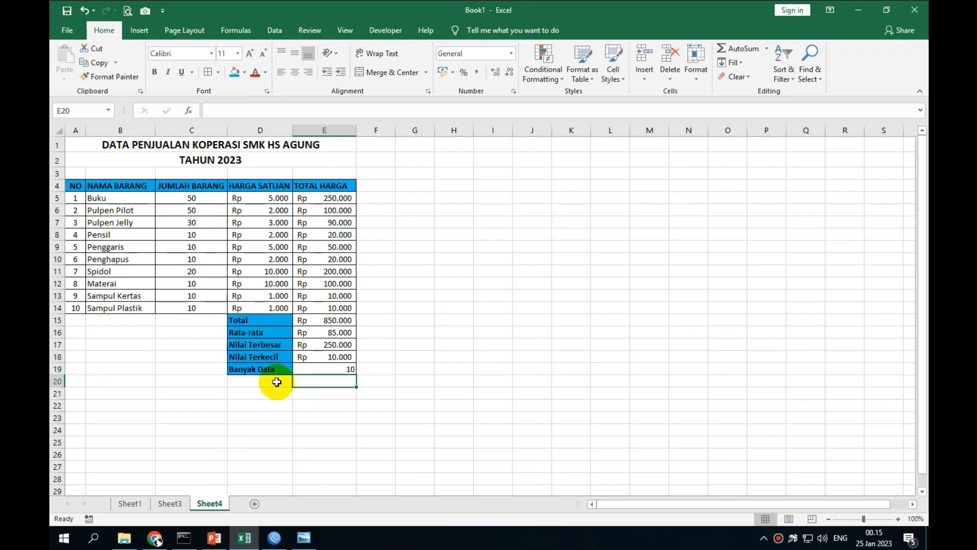
click(336, 369)
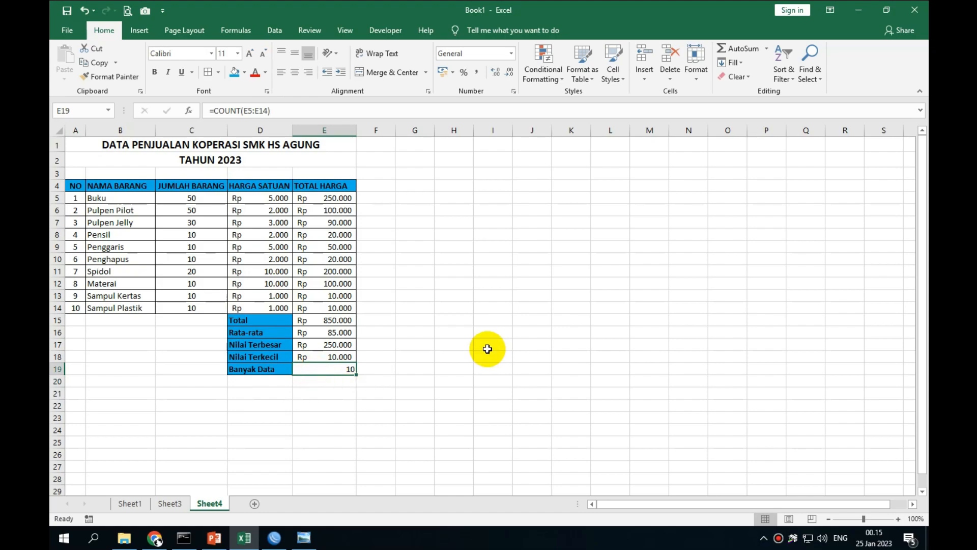
click(405, 331)
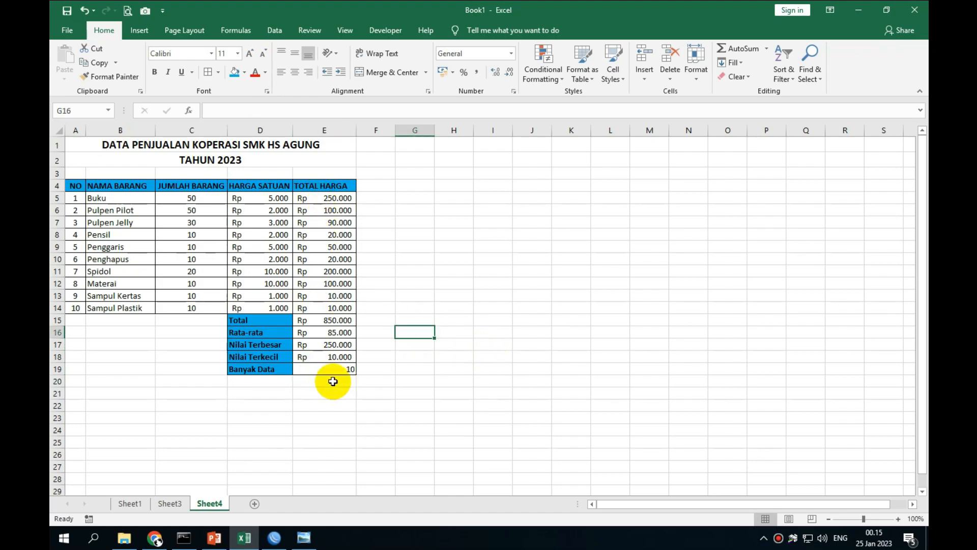
Step: Fill the E5 formula down to E14 again and check the cell references in the copied formulas in E6 and E7
click(325, 197)
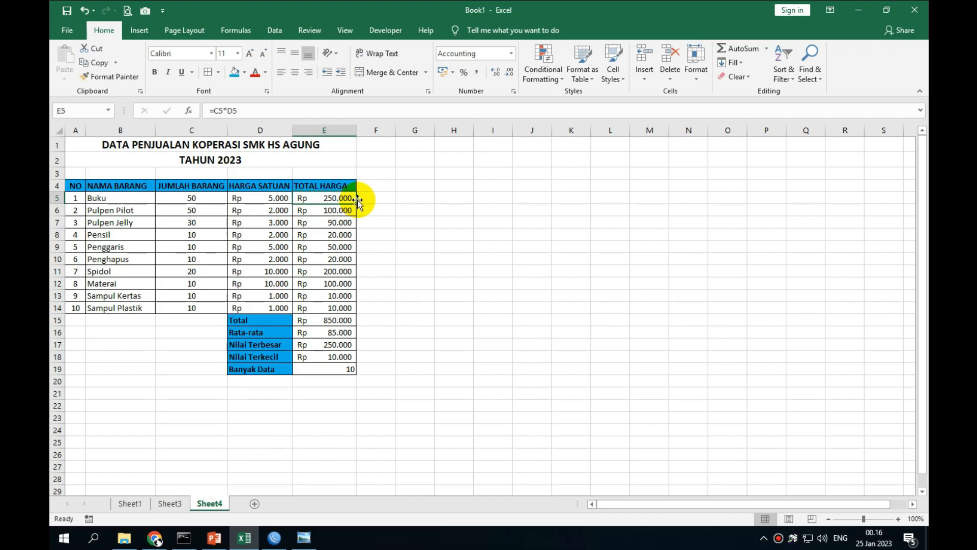
drag(358, 202, 351, 310)
double_click(341, 211)
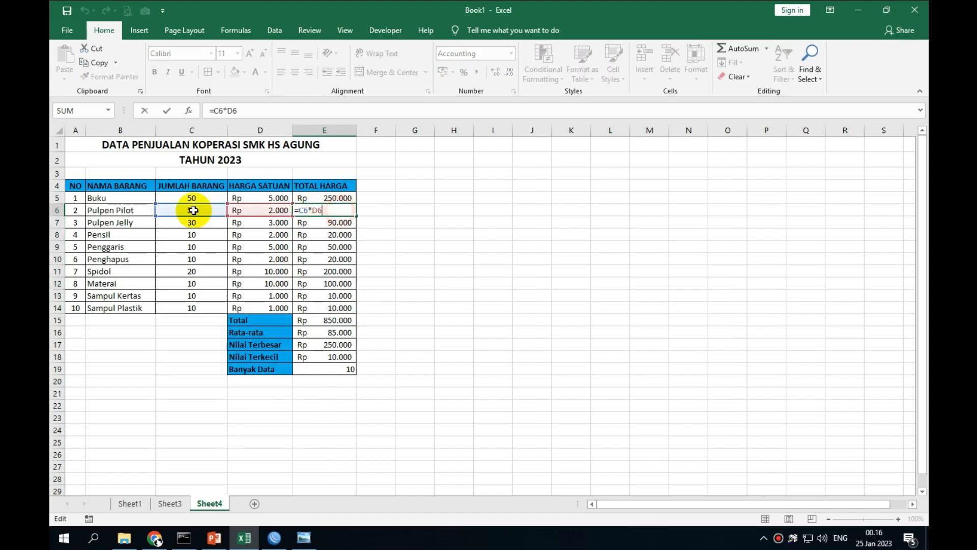
key(Escape)
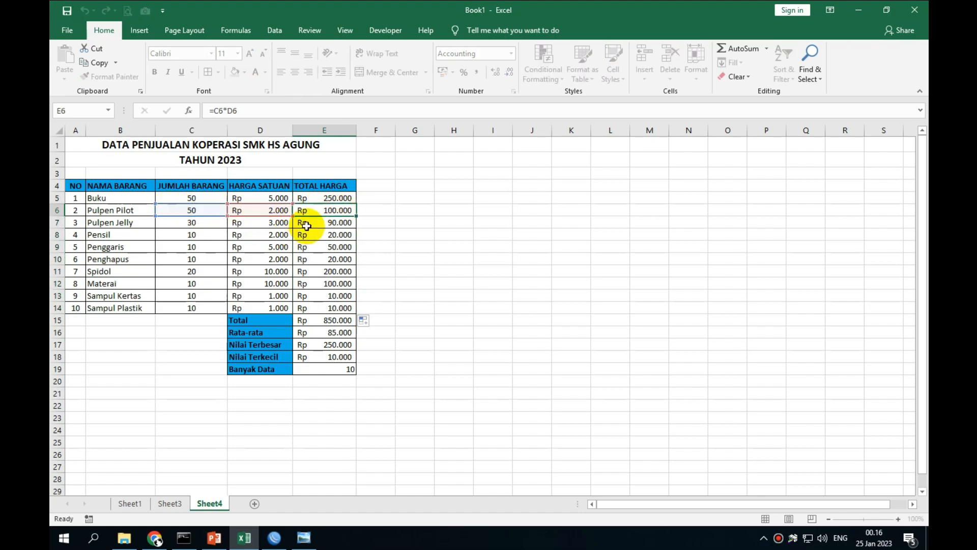
double_click(311, 222)
key(Escape)
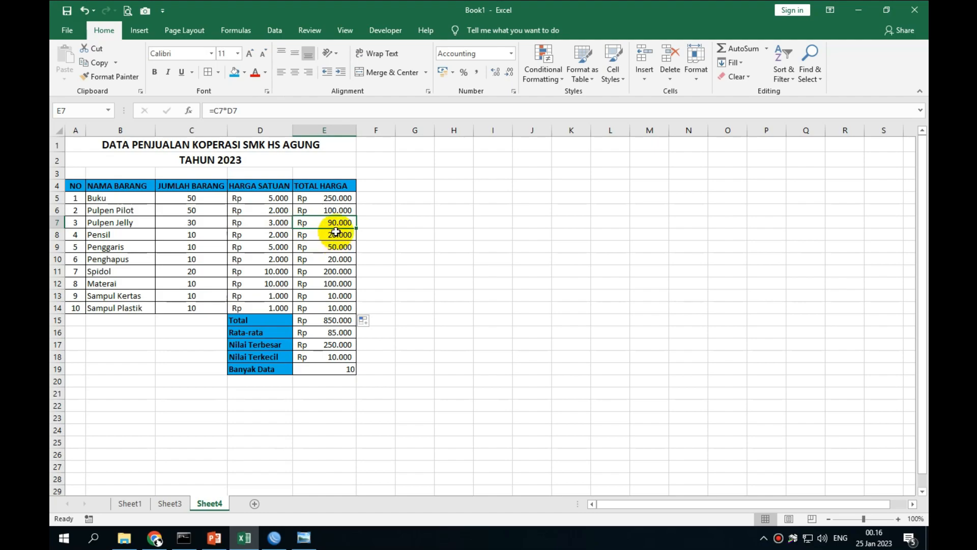
Step: Review the summary formulas in E15 to E19 against the TOTAL HARGA values in E5 to E14
click(326, 321)
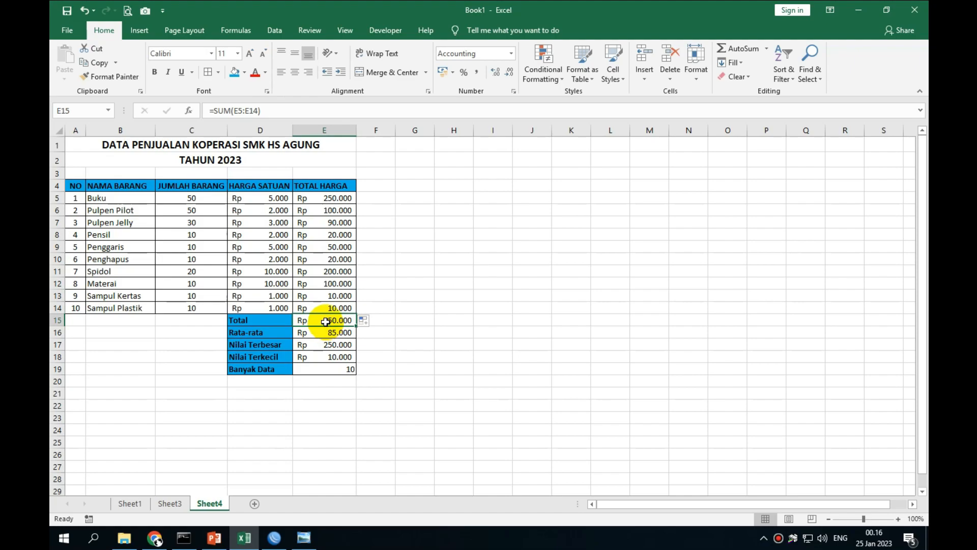
drag(316, 198, 321, 309)
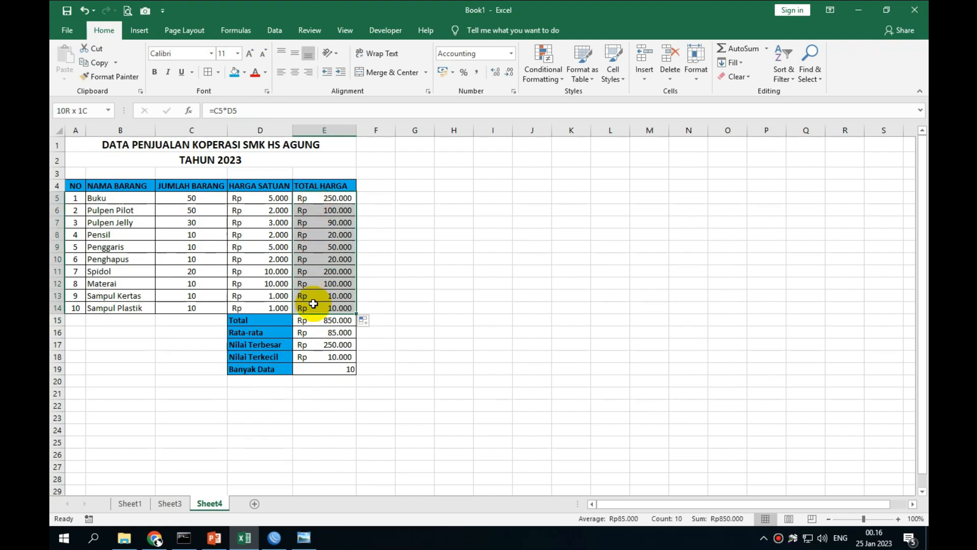
click(323, 332)
drag(324, 200, 323, 307)
click(338, 332)
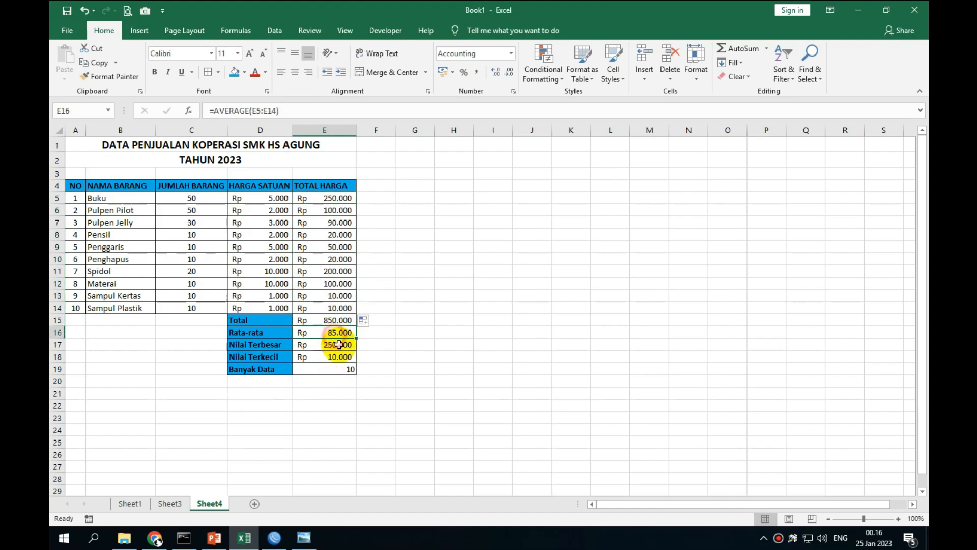
click(339, 345)
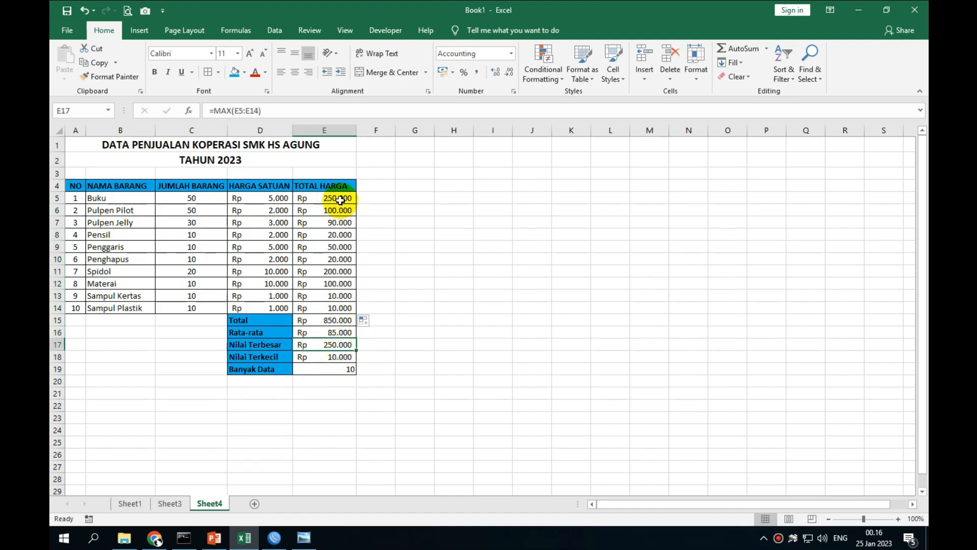
click(339, 357)
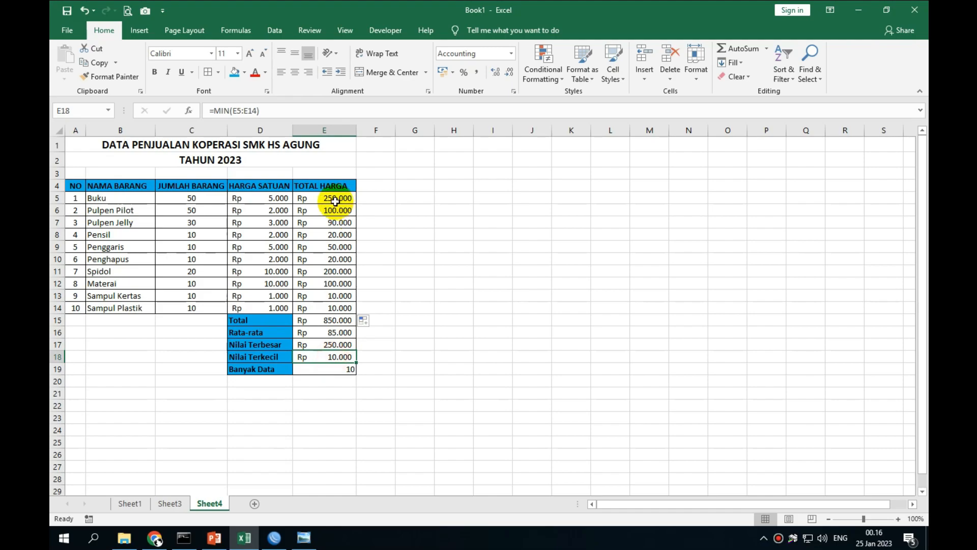
click(339, 369)
click(324, 202)
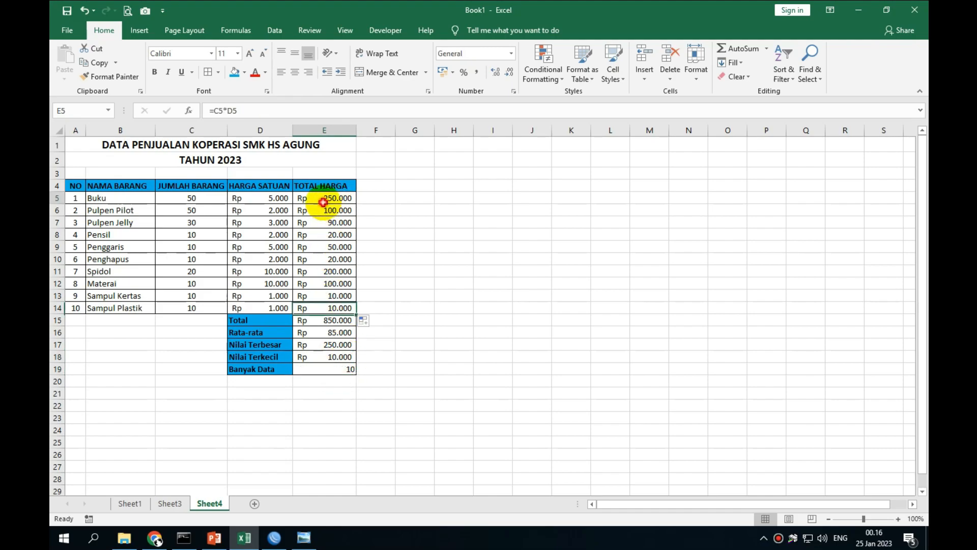
drag(323, 203, 331, 307)
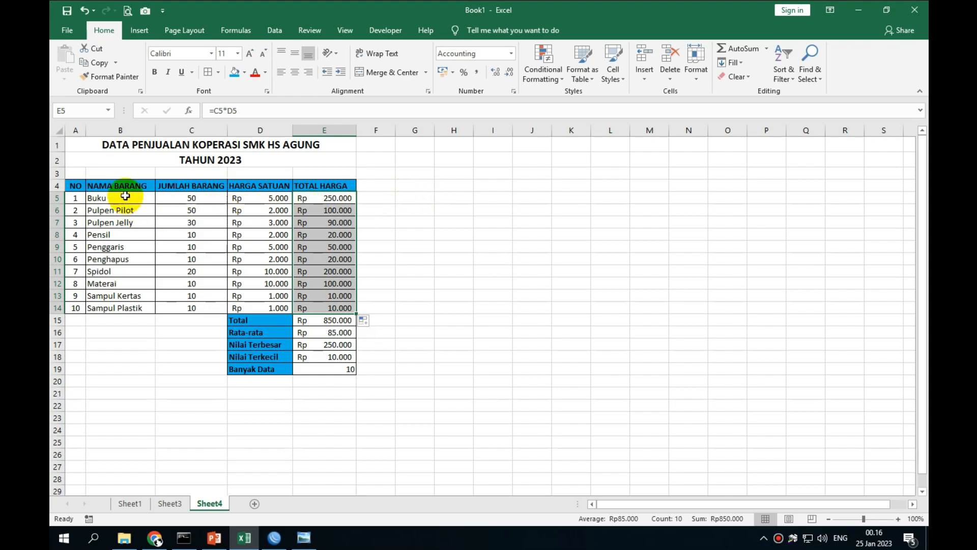
click(348, 358)
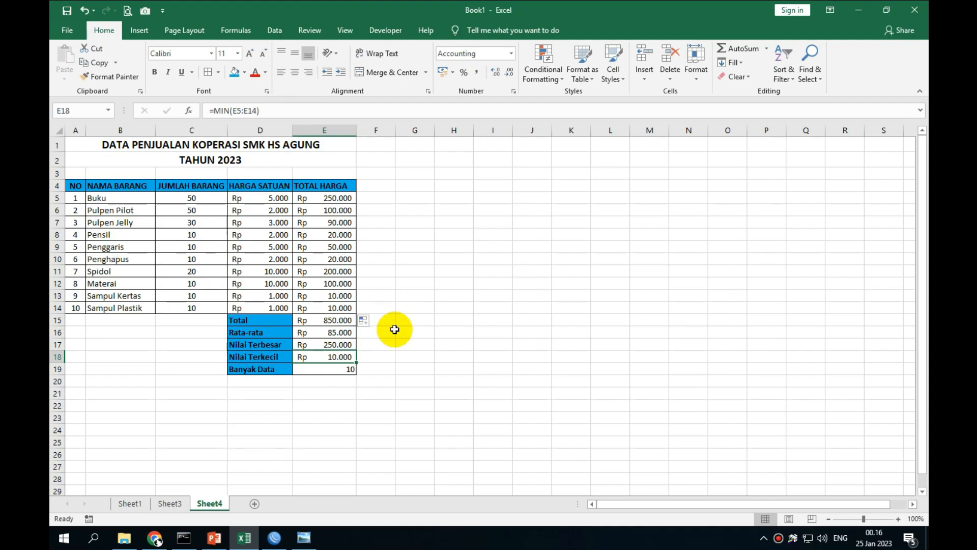
click(347, 370)
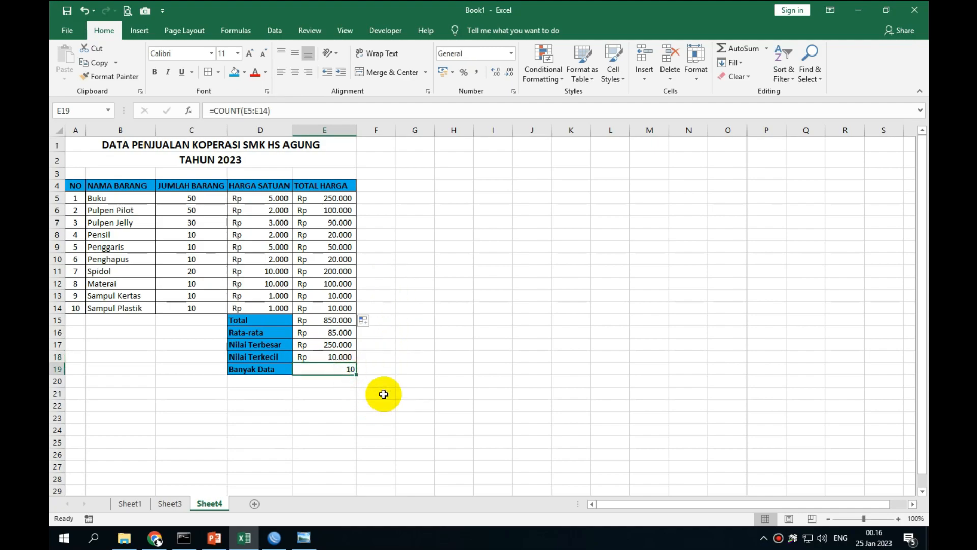